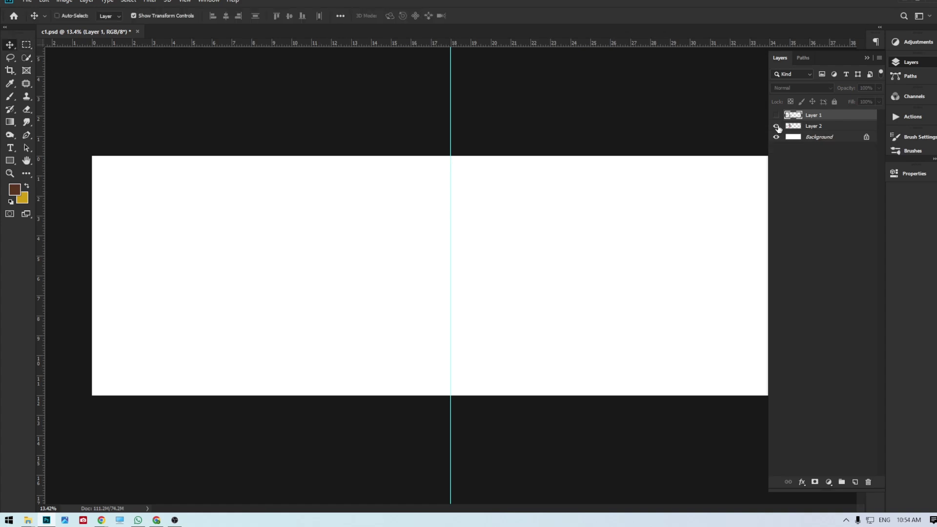
Show the embracing couple on Layer 1, hide the second couple on Layer 2, and duplicate both layers.
left_click(776, 114)
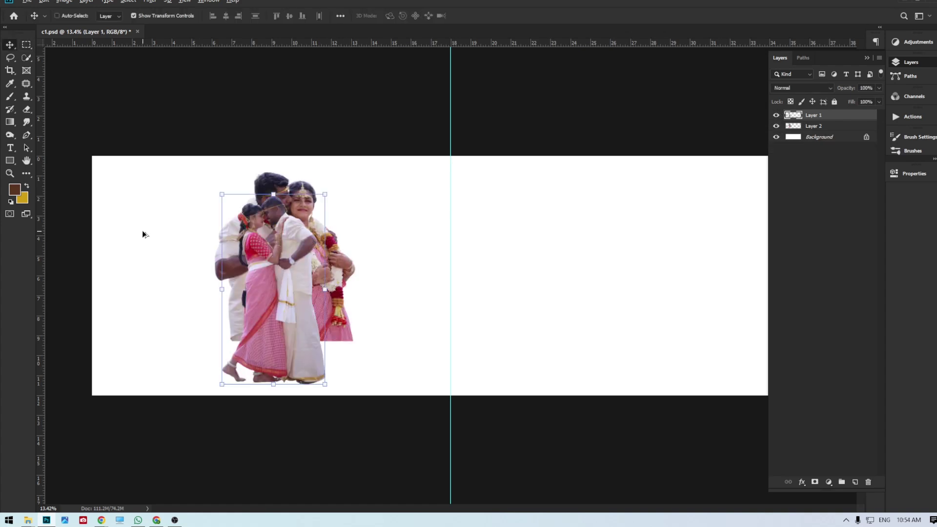
scroll(143, 231, "up", 3, "alt")
scroll(692, 201, "down", 1, "alt")
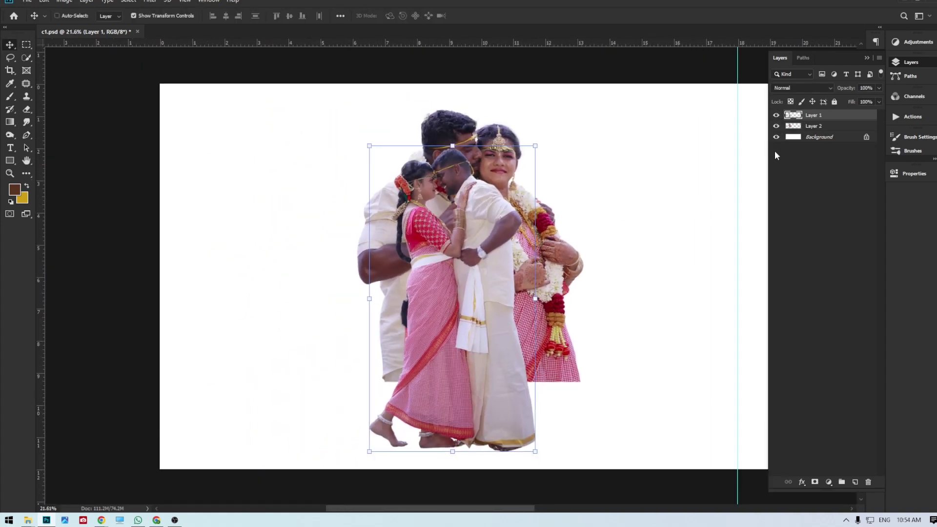
left_click(776, 125)
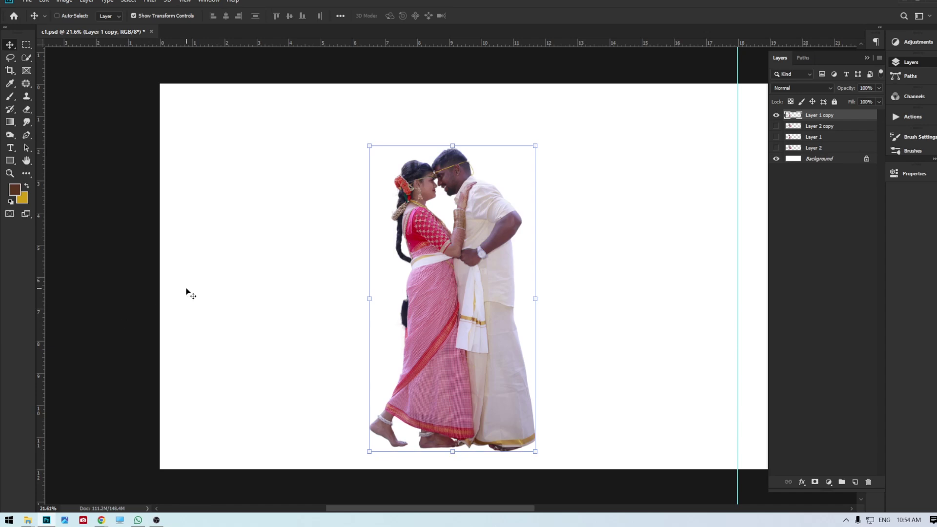
Switch to Chrome and copy the "An Hindu temple" Pinterest image showing a temple beside a pink lotus lake.
left_click(101, 519)
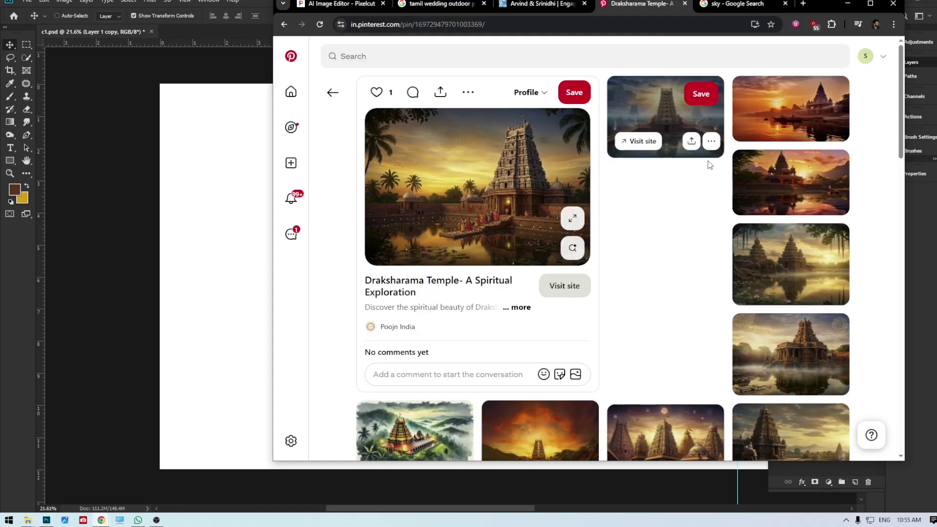
left_click(664, 105)
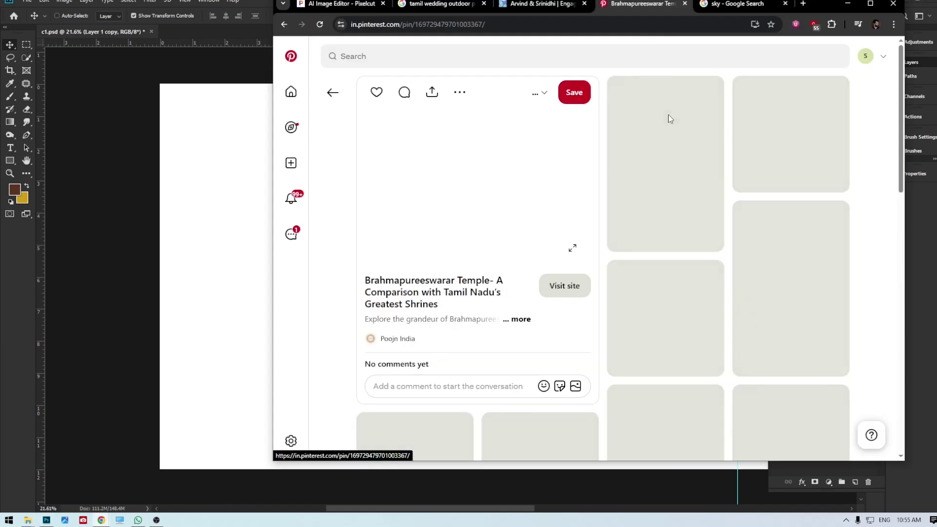
scroll(497, 166, "down", 8)
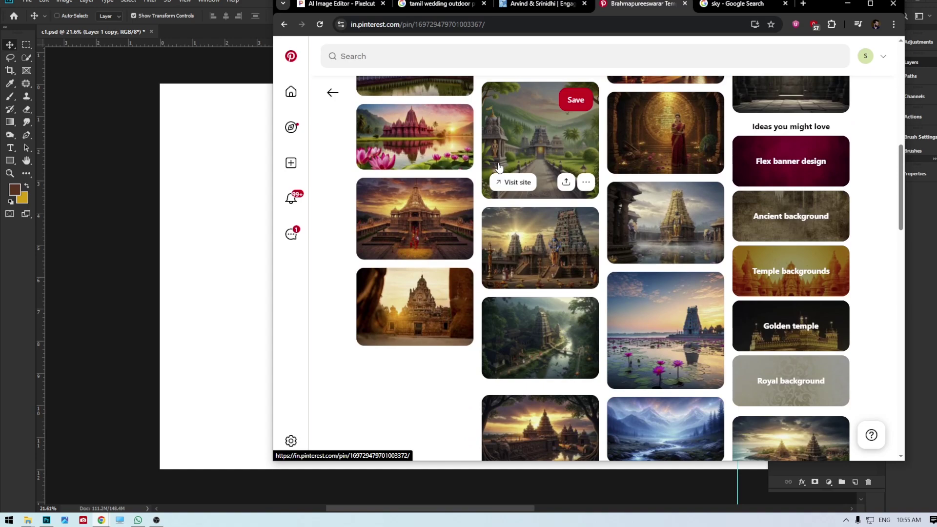
left_click(686, 330)
right_click(485, 210)
left_click(529, 249)
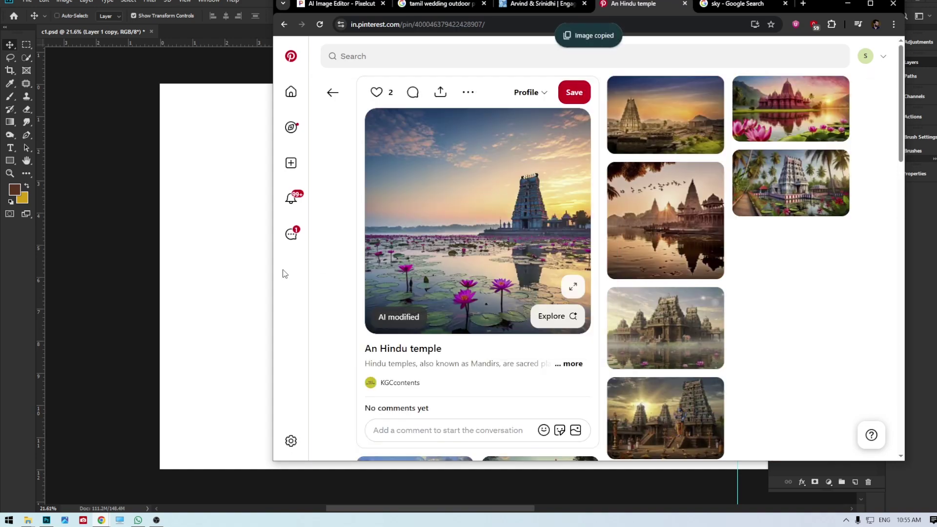
Switch back to Photoshop, paste the temple image into c1.psd and scale it to about 468.75% so it reaches the vertical guide.
left_click(267, 279)
key("ctrl+v")
scroll(527, 288, "down", 2)
key("ctrl+t")
left_click_drag(537, 280, 685, 282)
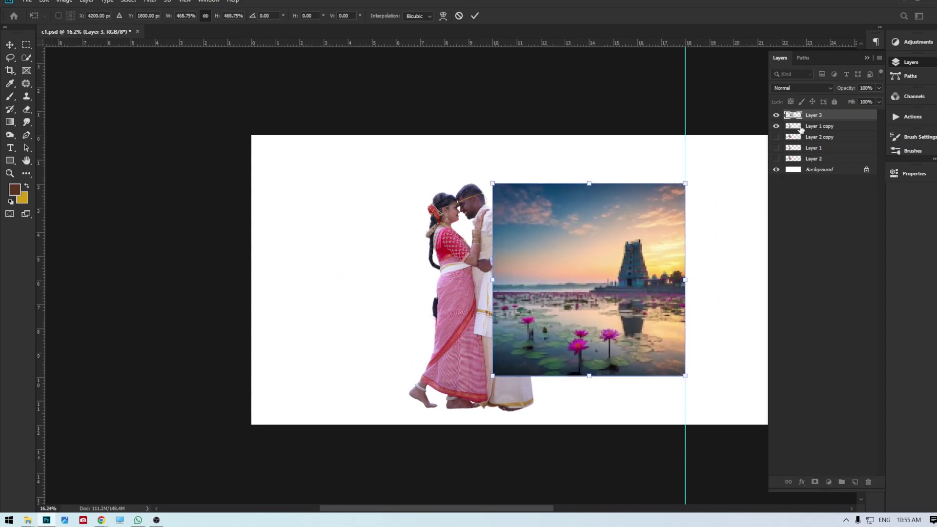
Place the temple layer below Layer 1 copy and enlarge the image against the guide and the page's bottom edge.
left_click_drag(820, 118, 826, 129)
left_click(565, 321)
left_click_drag(494, 278, 431, 279)
left_click_drag(558, 288, 554, 307)
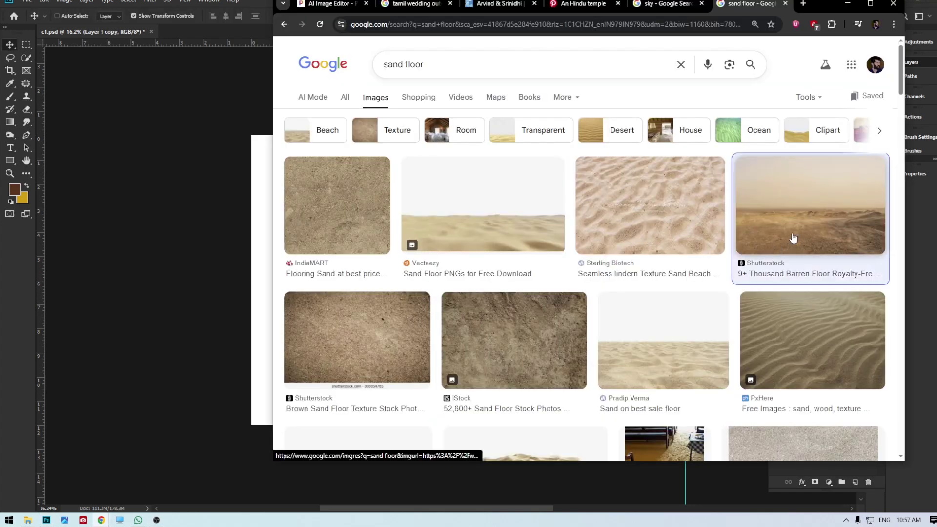
In Chrome's "sand floor" image results, copy the Quanta Magazine desert photo found among the barren floor image's related pictures.
left_click(793, 242)
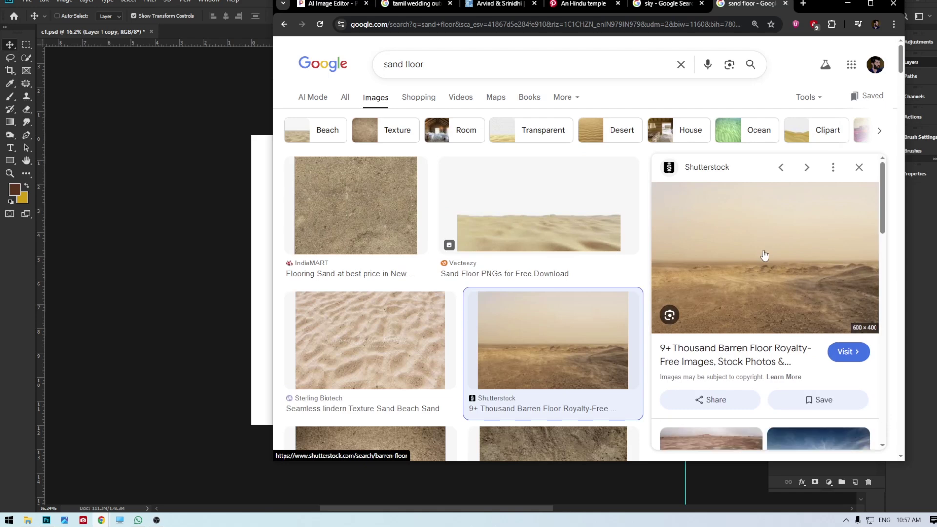
right_click(764, 255)
left_click(805, 414)
scroll(771, 321, "down", 5)
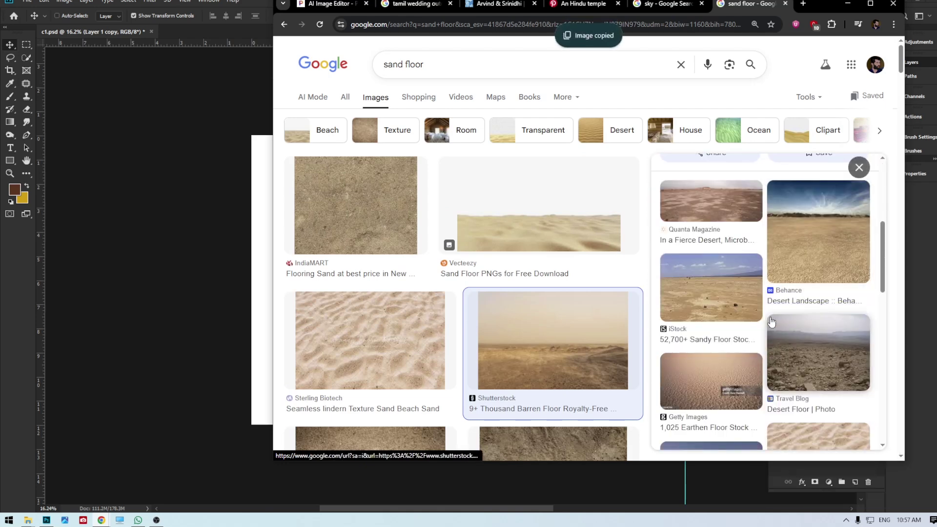
left_click(711, 203)
right_click(750, 223)
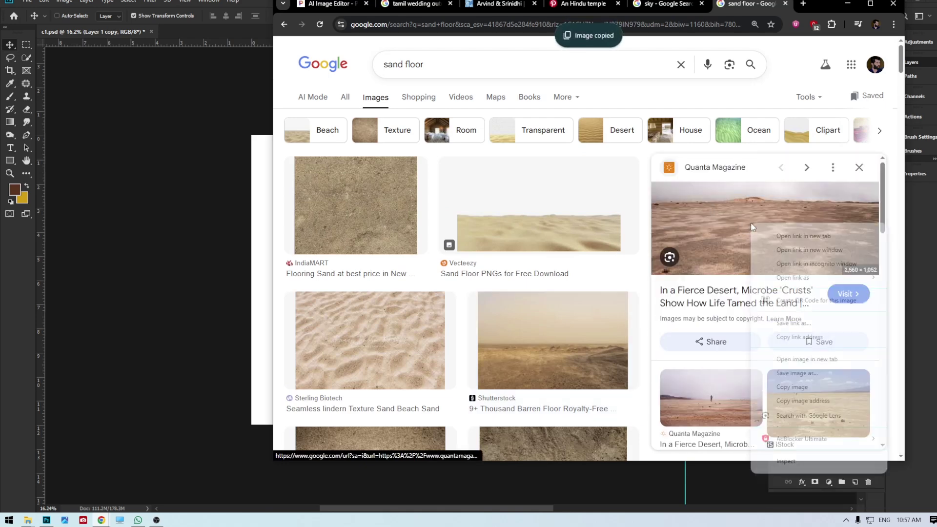
left_click(792, 387)
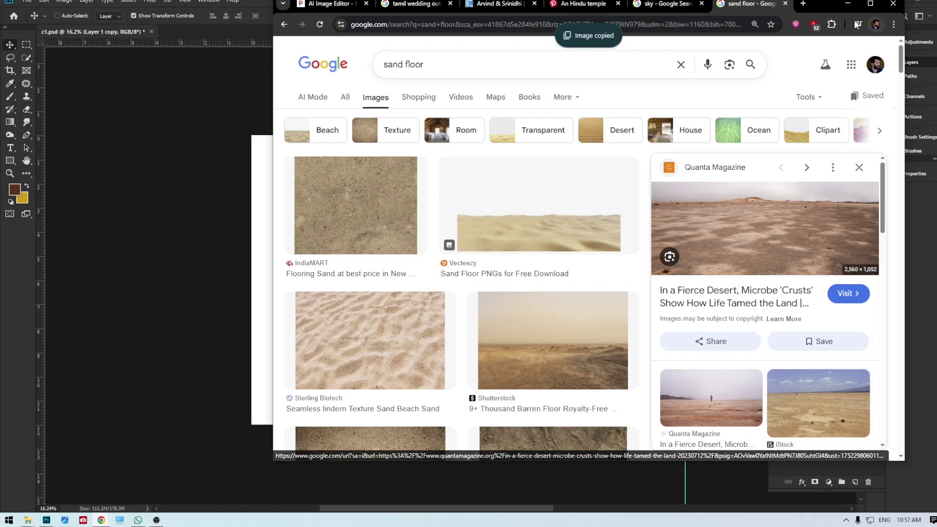
Return to Photoshop, paste the desert photo and enlarge it along the page's bottom edge up to the vertical guide.
left_click(847, 4)
key("ctrl+v")
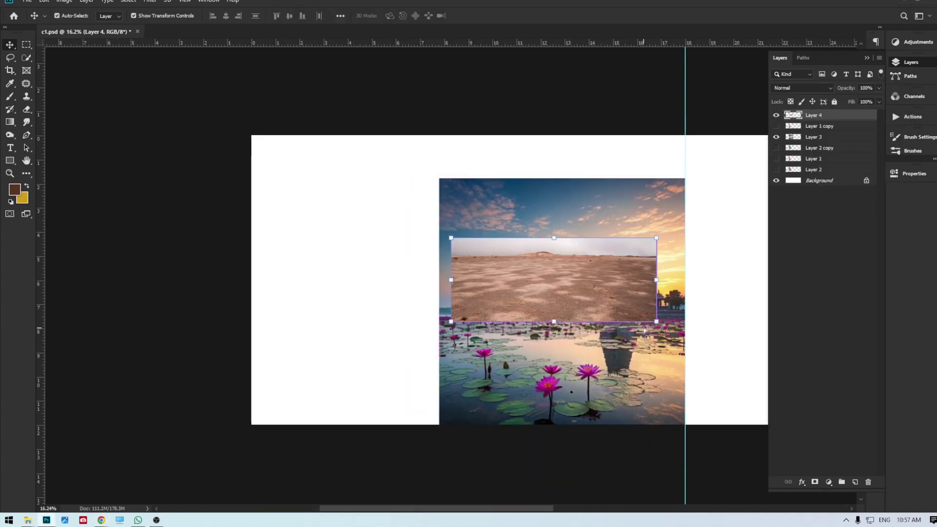
left_click_drag(550, 318, 541, 421)
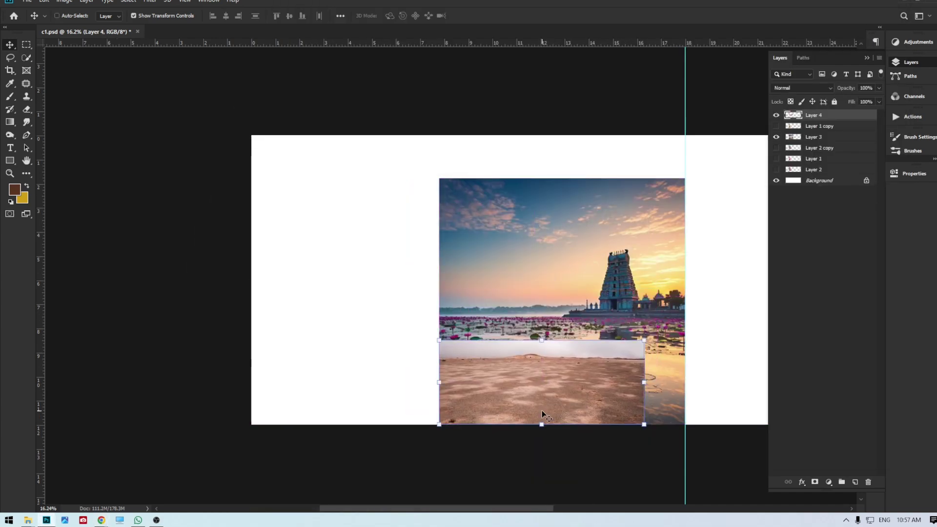
left_click_drag(648, 338, 786, 284)
left_click_drag(697, 347, 600, 352)
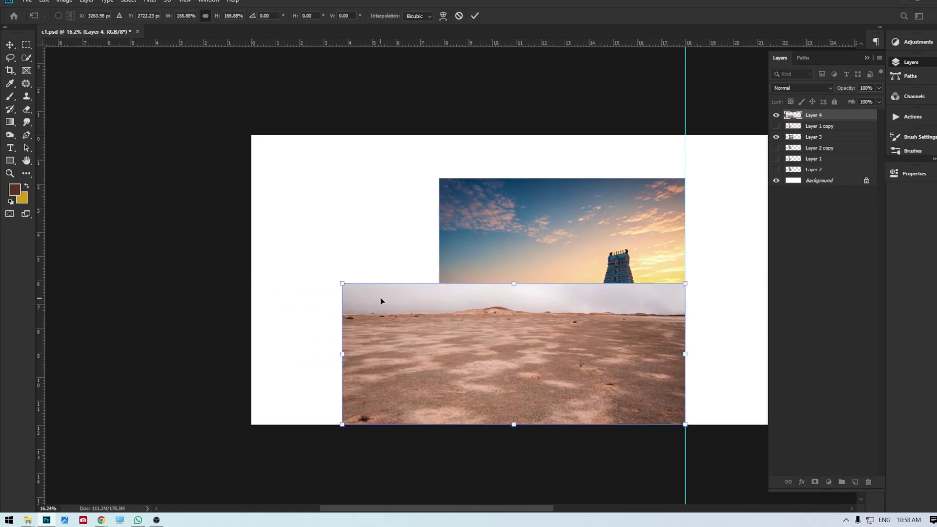
left_click_drag(337, 284, 331, 286)
key("Return")
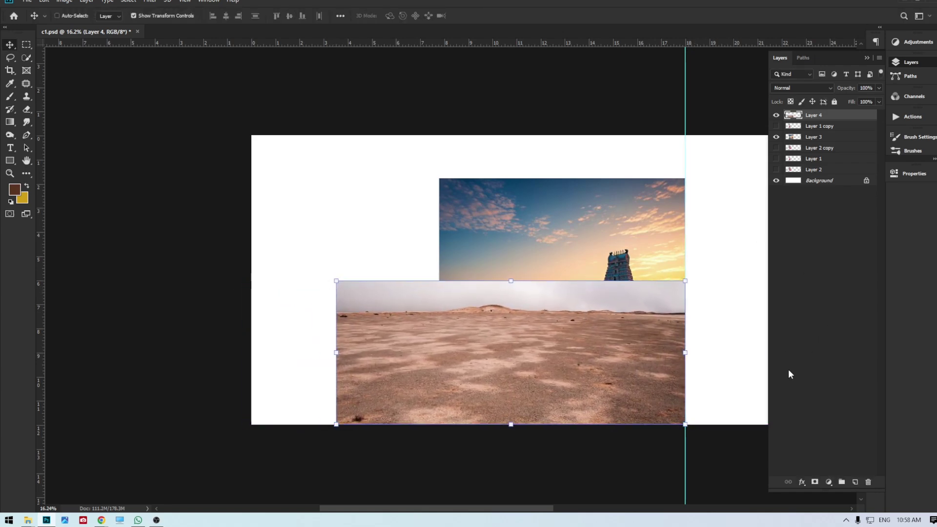
Add a layer mask to the desert layer and fade its grey sky with a soft black brush.
left_click(814, 482)
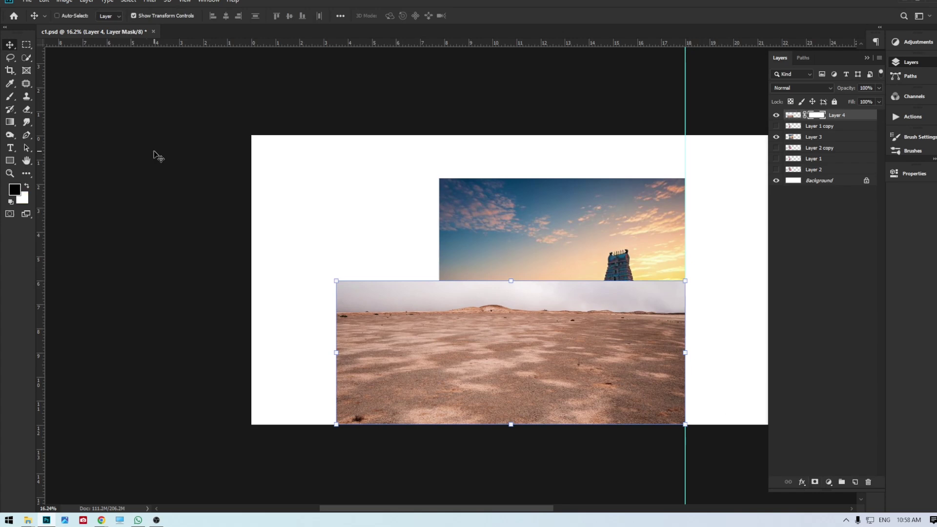
left_click(9, 96)
right_click(545, 344)
left_click_drag(654, 370, 629, 370)
left_click_drag(675, 296, 534, 289)
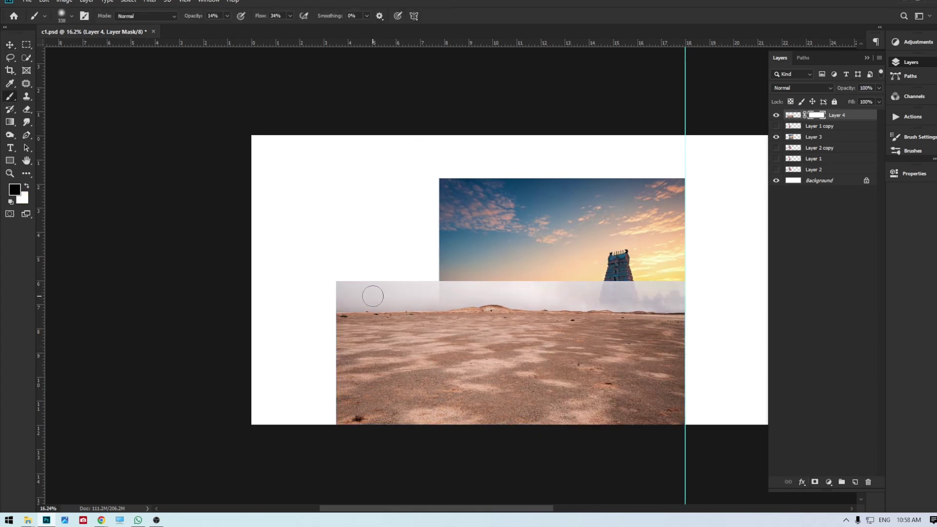
mouse_move(357, 280)
left_mouse_down()
mouse_move(582, 290)
mouse_move(555, 291)
left_mouse_up()
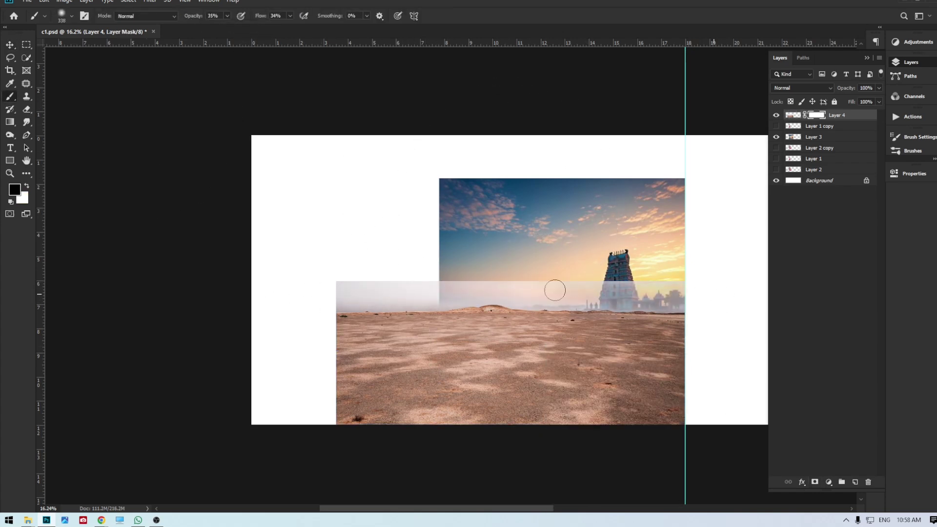
Paint away the desert photo's remaining sky along the horizon with a 480 px brush at 53% flow.
right_click(617, 281)
left_click_drag(700, 307, 723, 308)
mouse_move(362, 290)
left_mouse_down()
mouse_move(437, 293)
mouse_move(495, 280)
left_mouse_up()
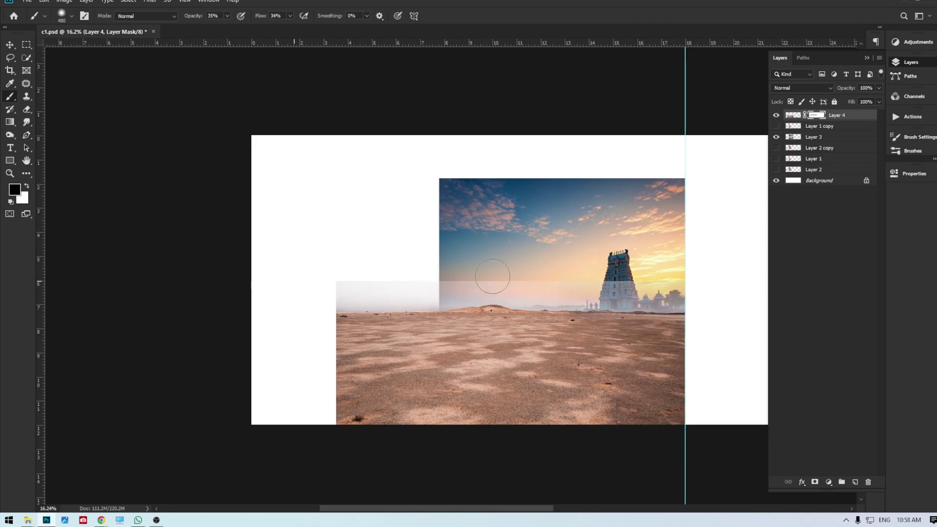
left_click_drag(291, 26, 299, 26)
mouse_move(584, 293)
left_mouse_down()
mouse_move(703, 294)
mouse_move(556, 281)
mouse_move(288, 290)
left_mouse_up()
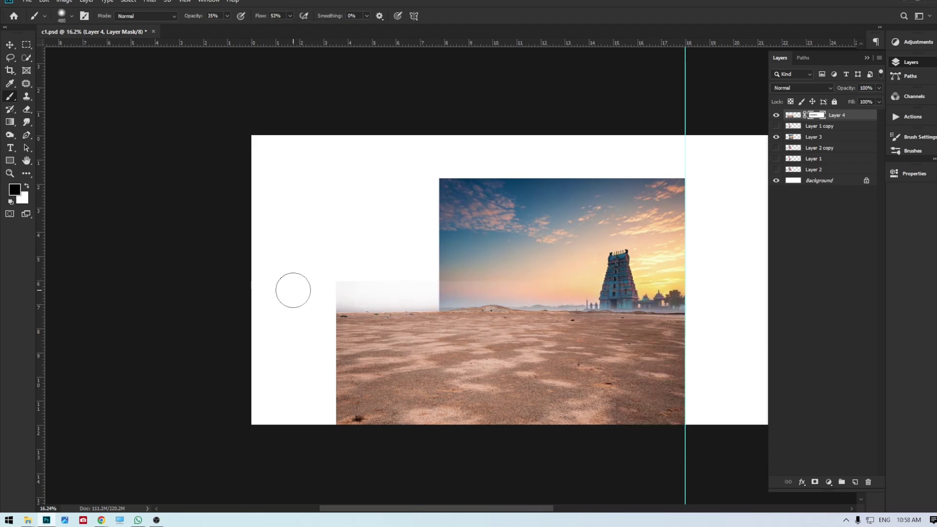
left_click_drag(563, 271, 676, 302)
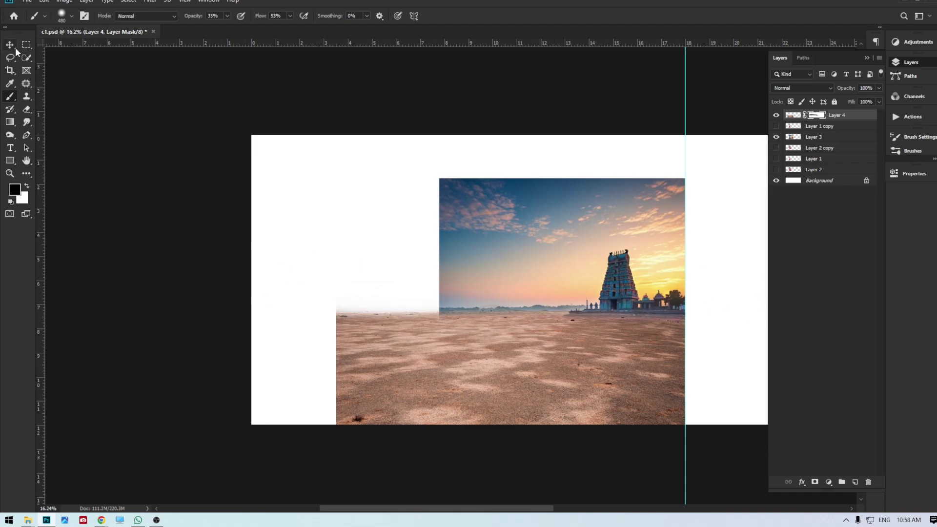
Shift the desert ground's tint towards green by adjusting its individual colour channels with Levels.
left_click(11, 46)
left_click(793, 116)
key("ctrl+l")
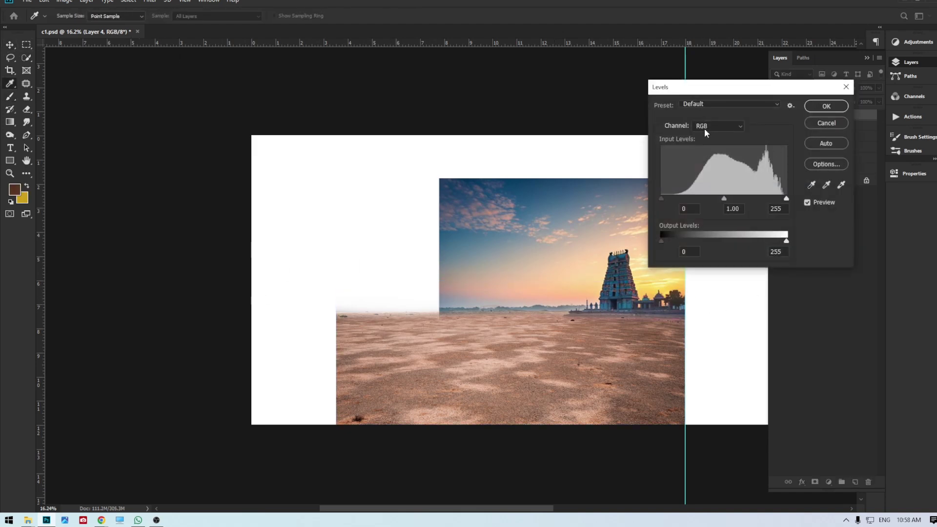
left_click(703, 145)
mouse_move(723, 198)
left_mouse_down()
mouse_move(738, 199)
mouse_move(723, 200)
left_mouse_up()
left_click(727, 125)
left_click(705, 154)
left_click(713, 126)
left_click(707, 160)
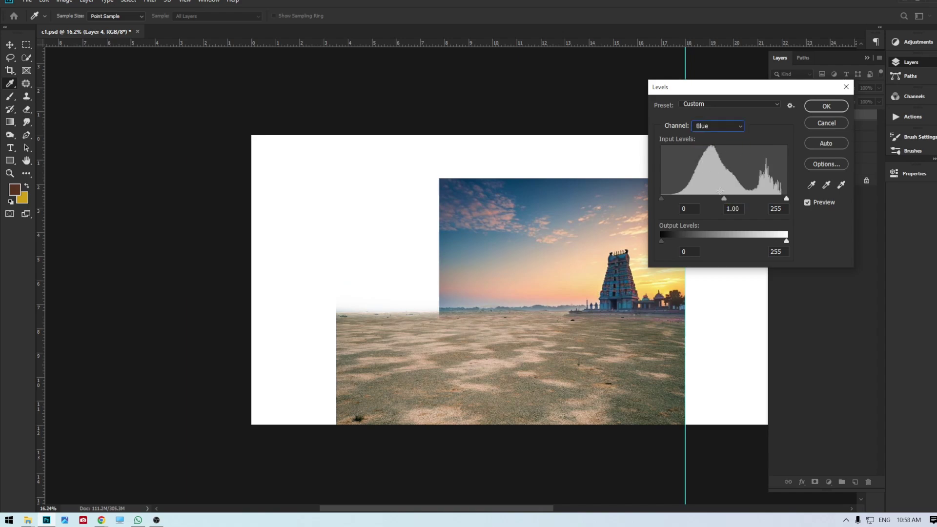
left_click(826, 106)
Switch to Chrome's "sky" image search and copy the purple and orange sunset sky image.
mouse_move(101, 520)
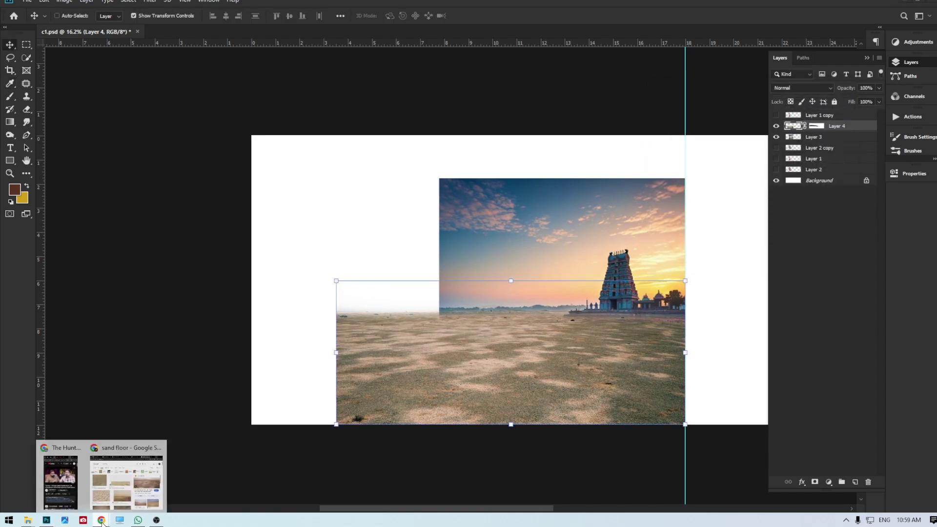
left_click(126, 482)
left_click(639, 11)
right_click(776, 191)
left_click(805, 344)
Return to Photoshop, paste the sunset sky and move it to the page's upper-left area.
left_click(847, 3)
key("ctrl+v")
left_click_drag(616, 245, 328, 177)
left_click_drag(392, 219, 430, 240)
Erase the dark tree line along the bottom of the sunset sky with a soft, enlarged eraser.
left_click(27, 108)
right_click(439, 266)
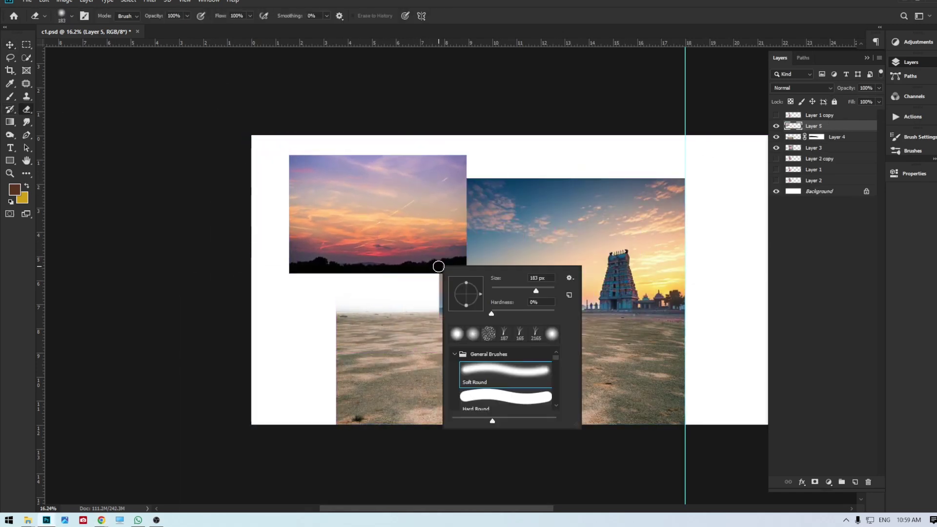
mouse_move(275, 275)
left_mouse_down()
mouse_move(512, 278)
mouse_move(274, 271)
left_mouse_up()
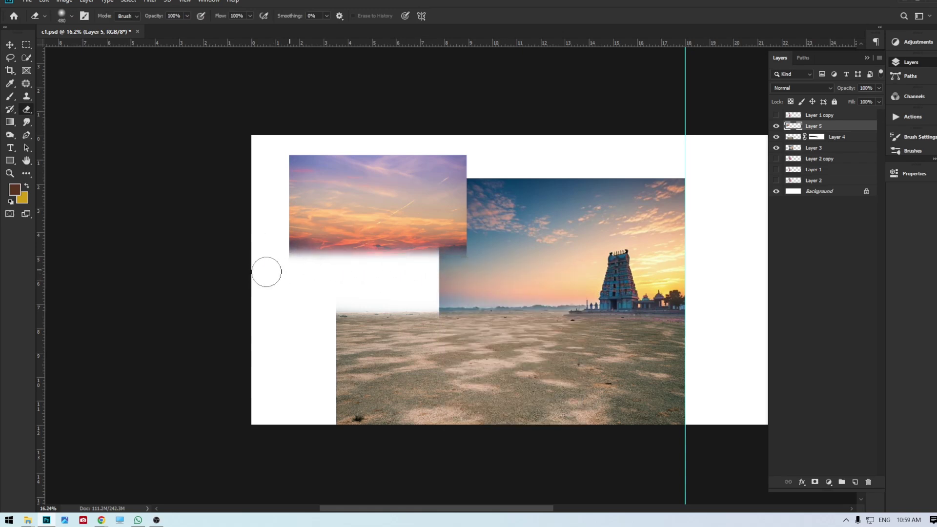
Enlarge the sky from the page's upper-left corner across to the vertical guide and merge it with its duplicate.
left_click(10, 45)
left_click_drag(379, 216, 342, 196)
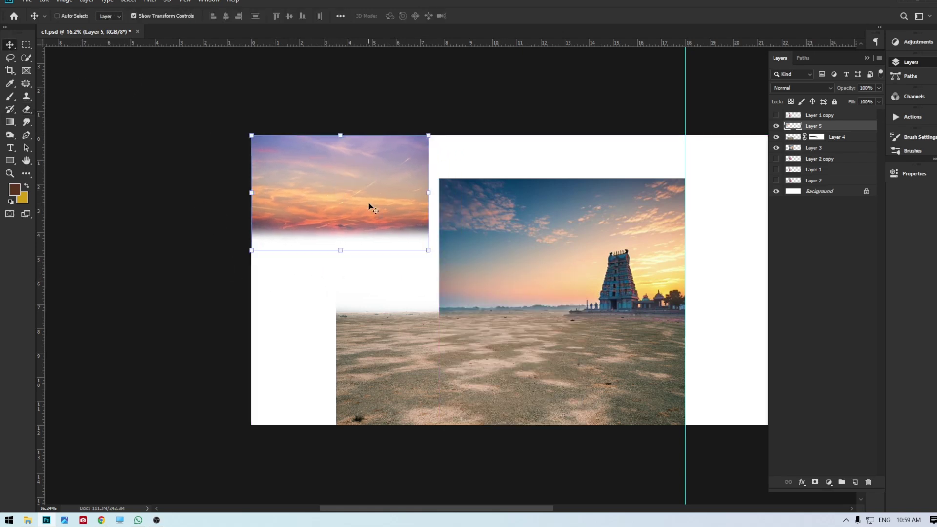
mouse_move(437, 250)
left_mouse_down()
mouse_move(469, 274)
mouse_move(571, 314)
left_mouse_up()
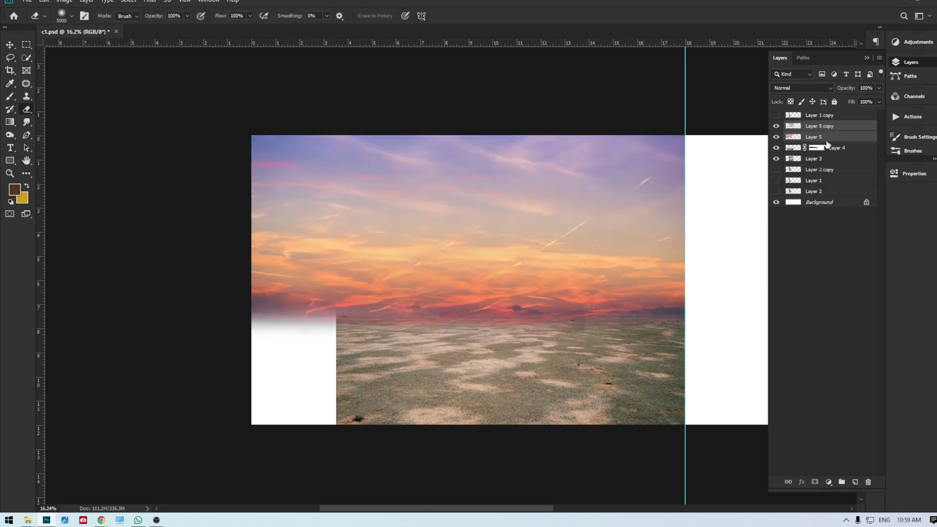
key("v")
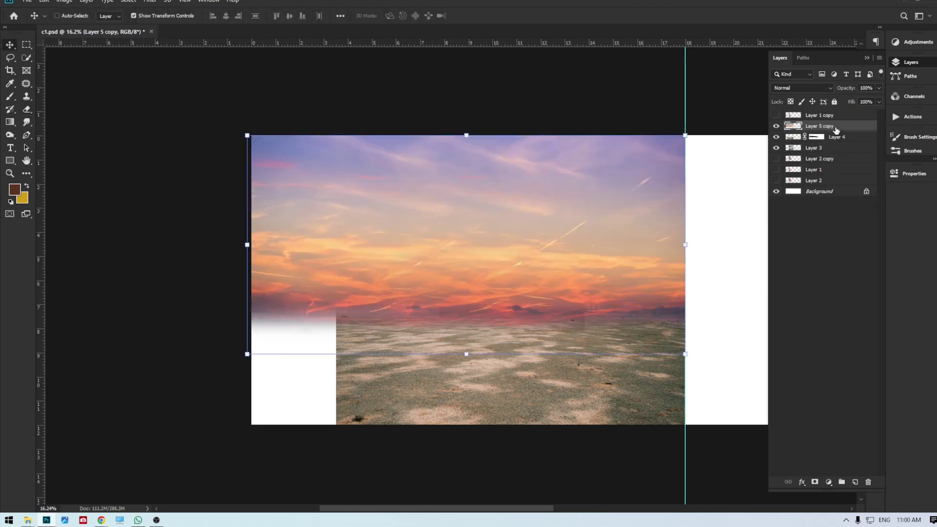
Add layer masks to the sky and temple layers and brush the sunset sky away around the temple.
key("b")
mouse_move(615, 254)
left_mouse_down()
mouse_move(605, 292)
mouse_move(551, 287)
left_mouse_up()
key("x")
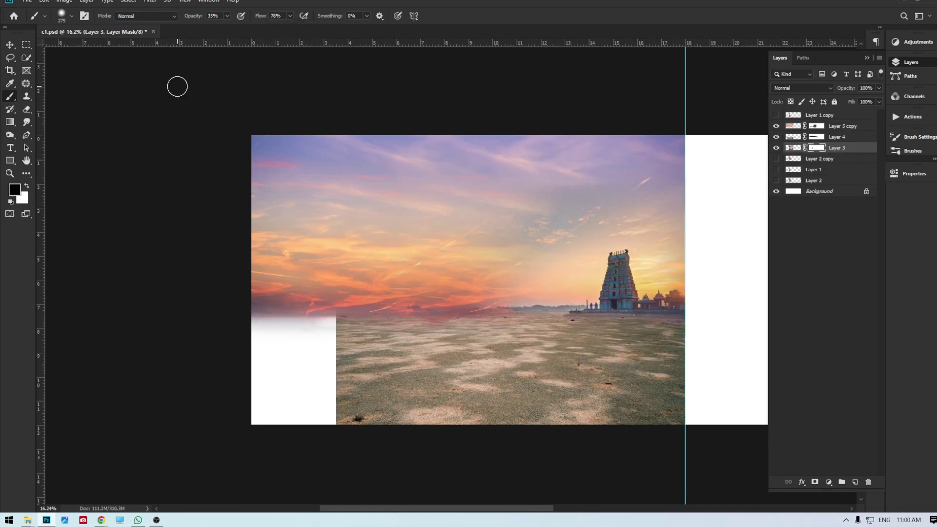
Duplicate the desert ground layer and position the copy over the empty left end of the page.
key("v")
right_click(564, 365)
left_click(586, 371)
left_click_drag(587, 371, 362, 372)
left_click_drag(387, 372, 510, 372)
Brush the ground copy's layer mask to blend its horizon and right side into the original ground.
key("b")
left_click(814, 137)
left_click_drag(573, 328, 462, 319)
right_click(525, 348)
left_click_drag(589, 331, 581, 348)
right_click(581, 349)
left_click_drag(684, 372, 688, 373)
left_click_drag(542, 392, 616, 402)
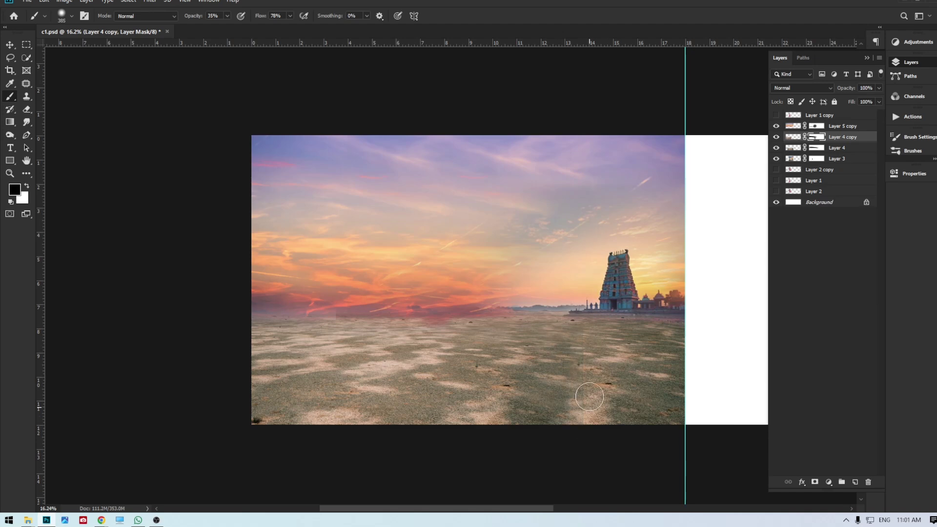
Show the couple on Layer 1 copy and shift it about 0.18 in right and 0.15 in up.
key("v")
left_click(776, 115)
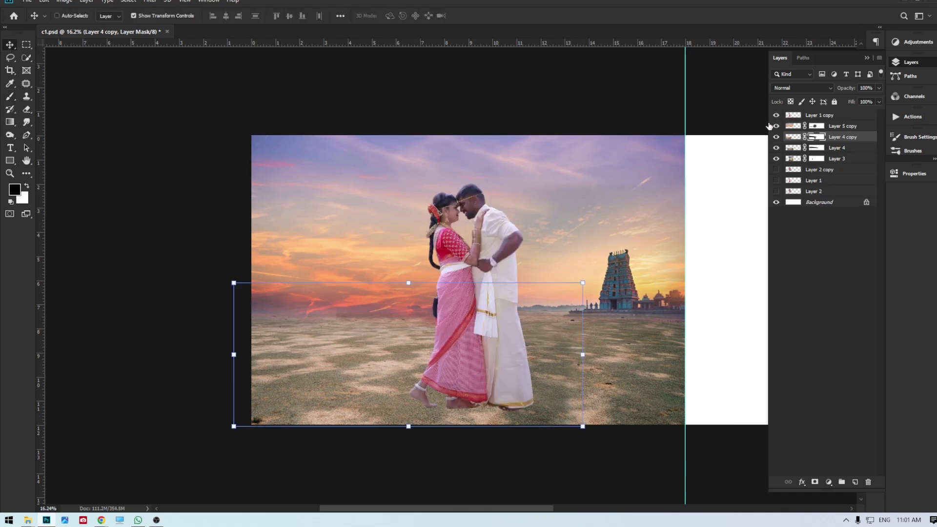
right_click(483, 262)
left_click(493, 261)
left_click_drag(490, 257, 495, 256)
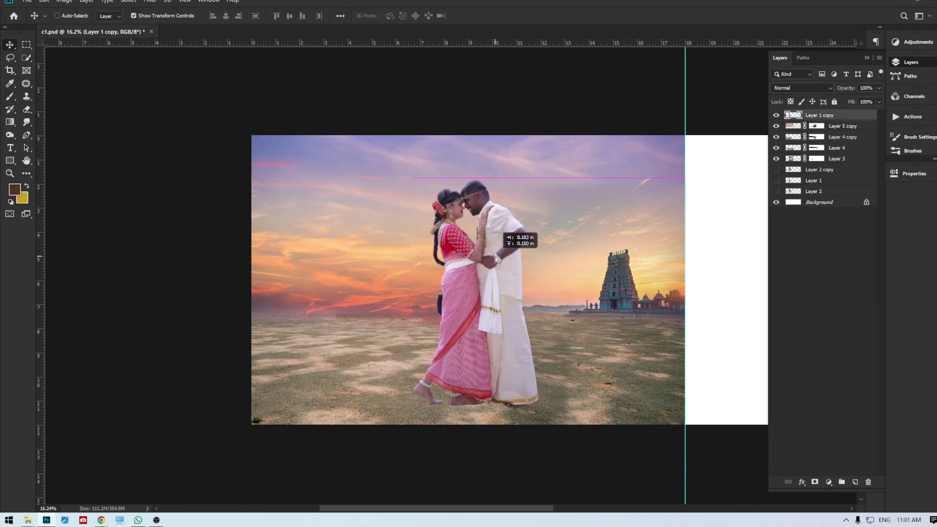
Scale the couple down to about 7.4 in tall and place it on the ground just beside the temple.
left_click_drag(537, 177, 512, 228)
left_click_drag(497, 276, 570, 263)
key("Return")
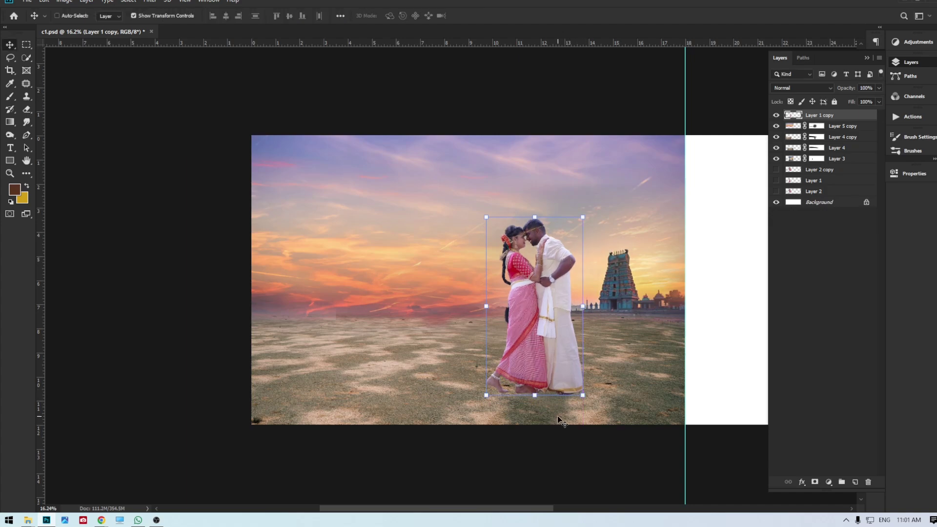
Create a new layer beneath the couple and set the brush to 100% flow with black as the foreground colour.
scroll(567, 426, "up", 7)
scroll(554, 367, "up", 7)
key("ctrl+shift+alt+n")
key("ctrl+[")
left_click(12, 100)
left_click(227, 16)
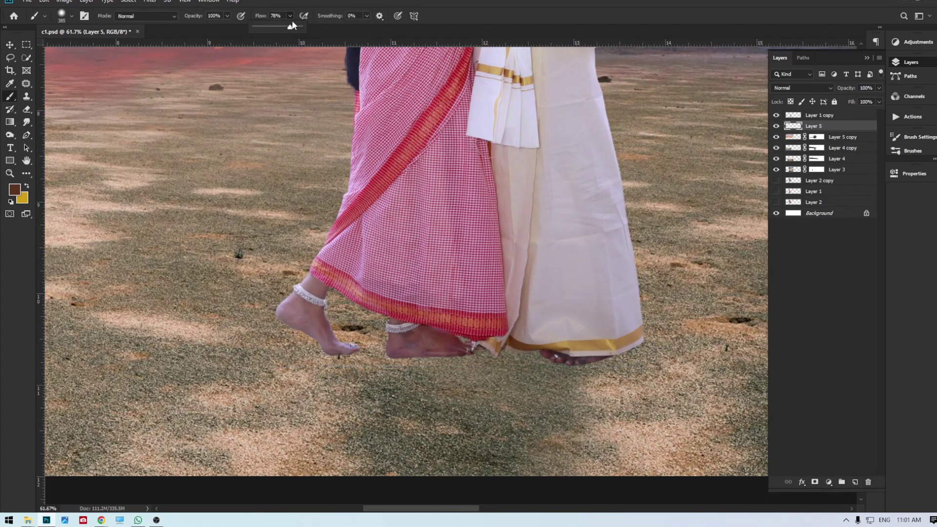
left_click(15, 189)
left_click_drag(532, 434, 490, 476)
left_click(731, 329)
Paint dark contact shadows under the couple's feet with a small flattened soft brush and set the shadow layer's opacity to 60%.
scroll(326, 365, "up", 10)
right_click(368, 342)
left_click_drag(408, 335, 368, 336)
right_click(565, 356)
mouse_move(597, 342)
left_mouse_down()
mouse_move(566, 348)
mouse_move(698, 331)
mouse_move(568, 322)
mouse_move(713, 349)
mouse_move(740, 319)
left_mouse_up()
scroll(667, 341, "right", 3)
scroll(568, 322, "down", 2)
scroll(502, 340, "down", 3)
left_click_drag(654, 348, 576, 344)
scroll(446, 342, "down", 3)
left_click_drag(879, 88, 859, 102)
Enlarge the soft brush and paint a broader shadow on the ground below the couple's feet.
right_click(668, 326)
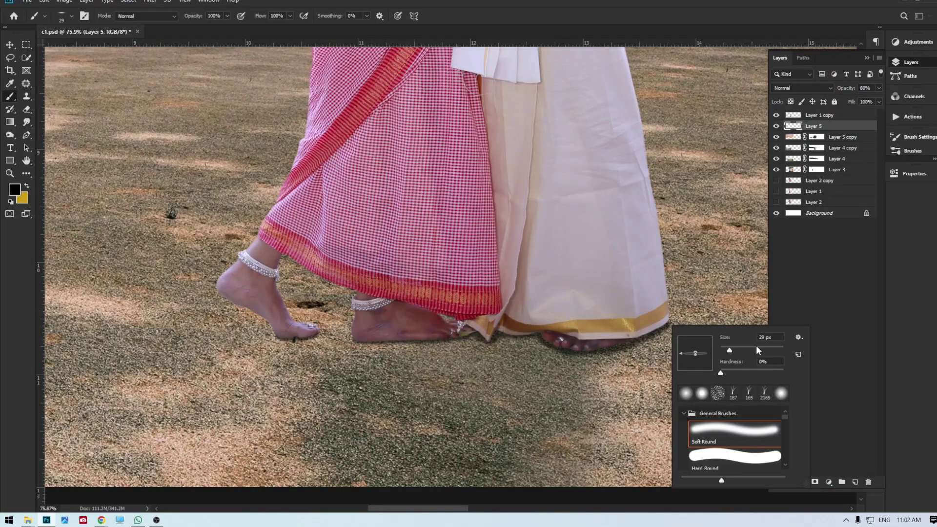
left_click_drag(729, 350, 761, 349)
left_click(577, 350)
right_click(646, 345)
left_click_drag(740, 369, 755, 371)
mouse_move(524, 339)
left_mouse_down()
mouse_move(491, 341)
mouse_move(527, 334)
mouse_move(519, 378)
left_mouse_up()
scroll(529, 334, "down", 5)
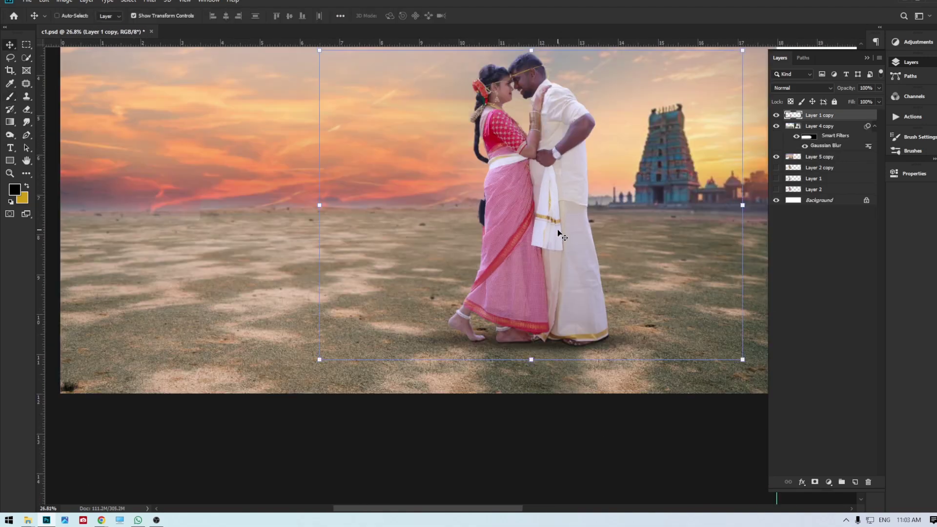
Move the couple on Layer 1 copy slightly right, closer to the temple.
mouse_move(557, 229)
left_mouse_down()
mouse_move(577, 232)
mouse_move(566, 236)
left_mouse_up()
scroll(567, 243, "down", 4)
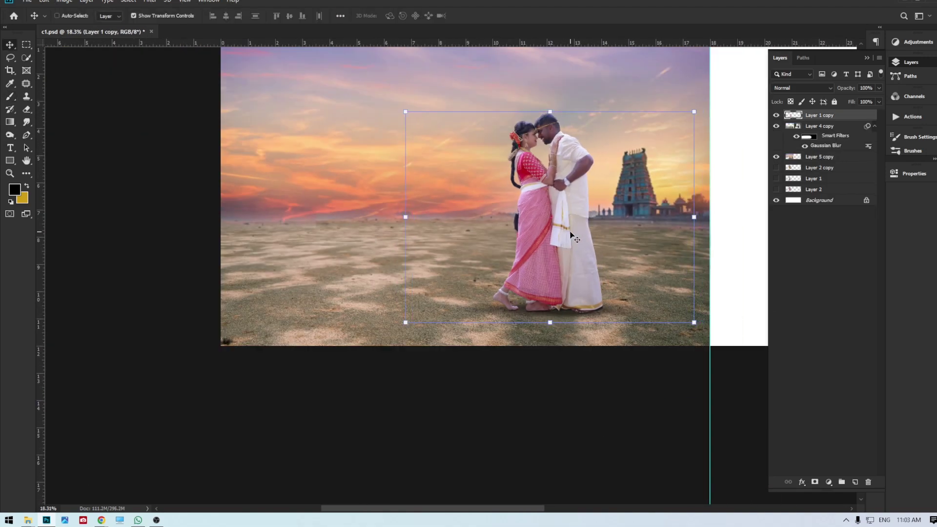
scroll(579, 280, "down", 3)
scroll(117, 268, "up", 6)
left_click_drag(379, 281, 525, 303)
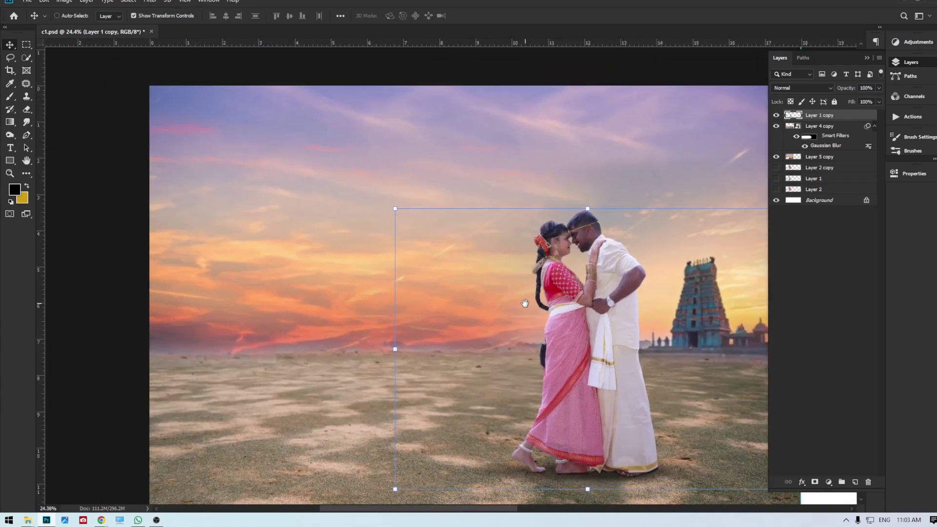
scroll(457, 250, "down", 2)
Create a new empty layer directly above Layer 5 copy for brush painting.
left_click(795, 158)
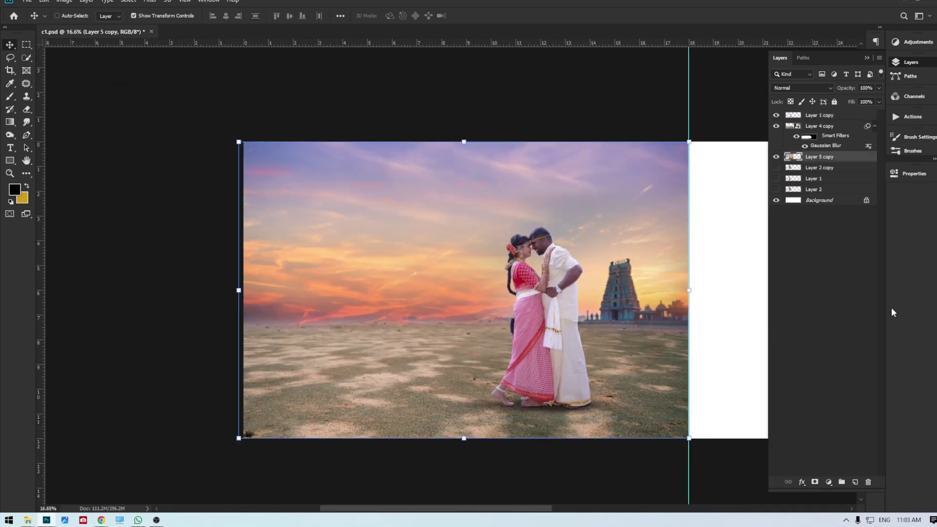
left_click(848, 482)
key("b")
Choose the textured 54 px brush tip and enlarge it to 1102 px.
right_click(410, 216)
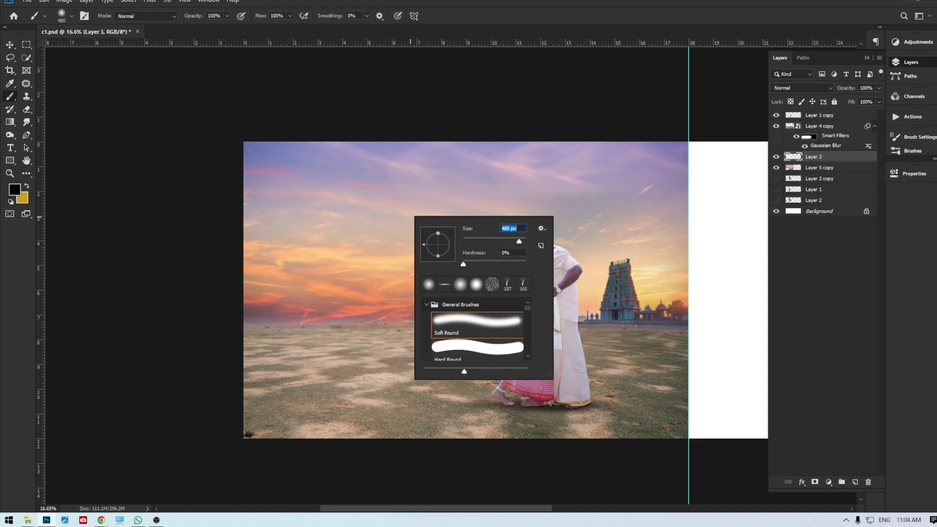
left_click(904, 136)
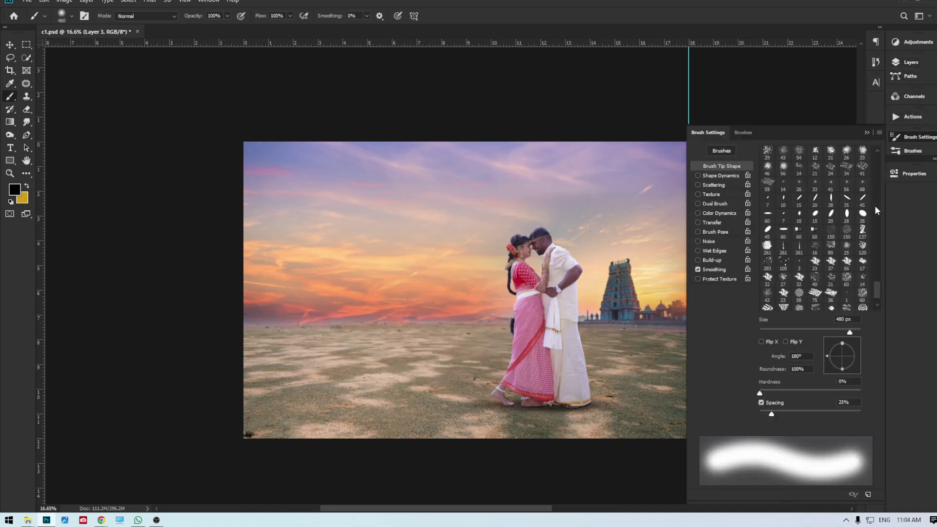
scroll(876, 293, "up", 3)
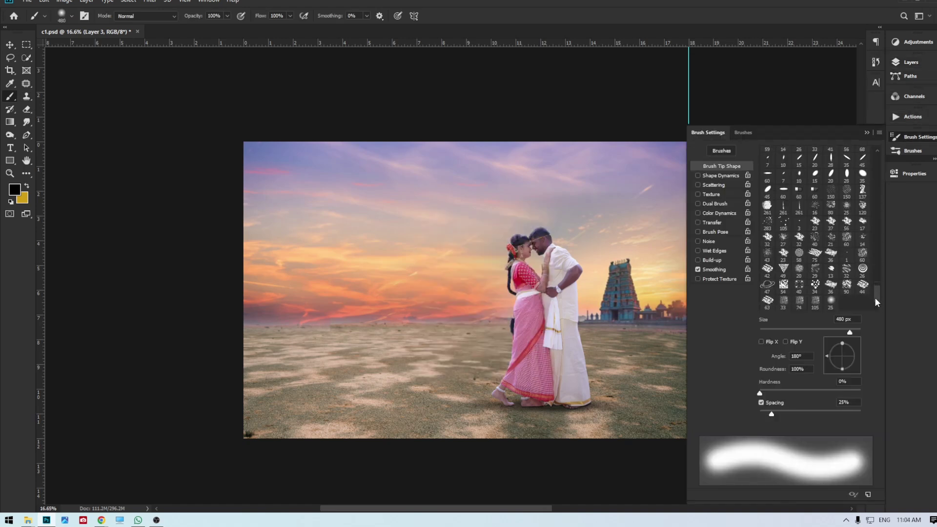
scroll(874, 292, "up", 2)
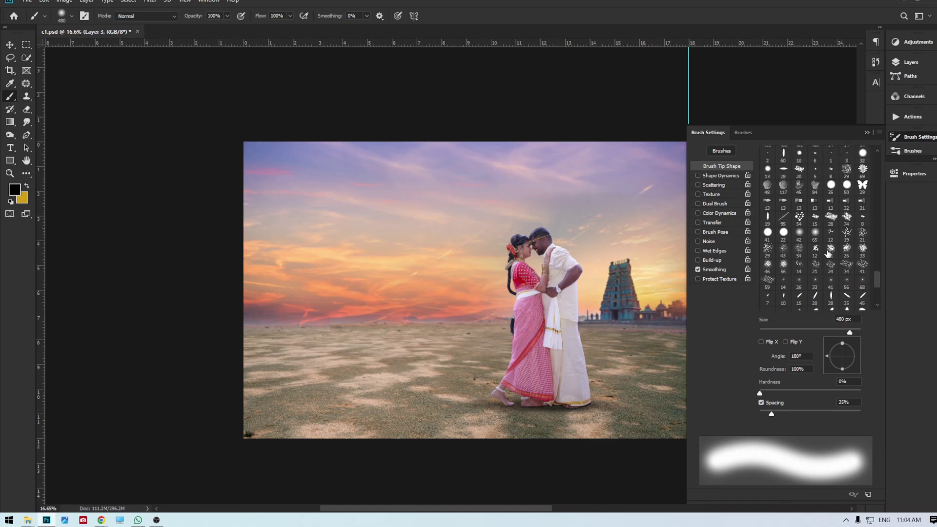
left_click(799, 251)
right_click(540, 260)
left_click_drag(574, 287, 647, 287)
Paint a broad black diagonal band of bristle strokes across the sky on Layer 3, replacing the first trial stroke.
left_click_drag(319, 238, 544, 183)
key("ctrl+z")
left_click_drag(216, 219, 739, 112)
left_click_drag(219, 281, 664, 161)
left_click(867, 133)
left_click(907, 62)
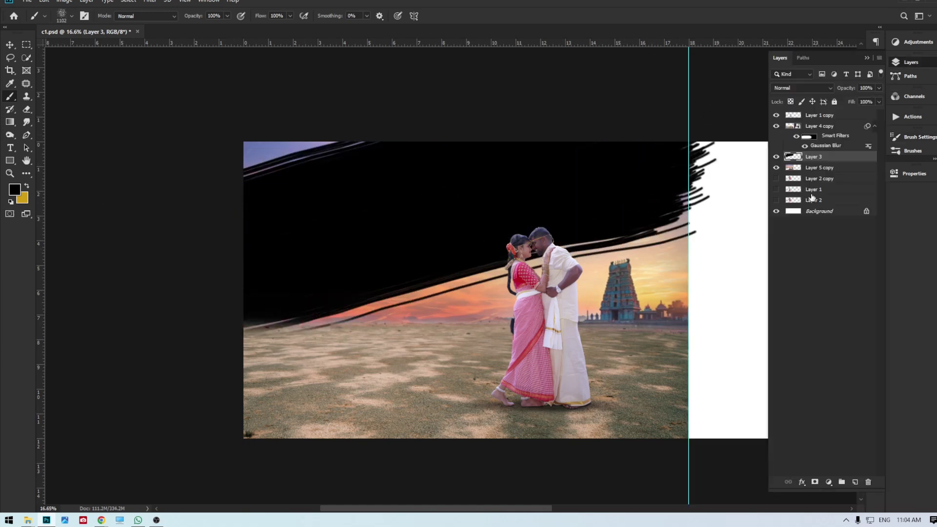
Add a layer mask to Layer 3 and fade the black band's edges with the brush at 40% opacity and 52% flow.
left_click_drag(254, 317, 834, 205)
left_click_drag(345, 112, 730, 152)
left_click_drag(341, 332, 679, 180)
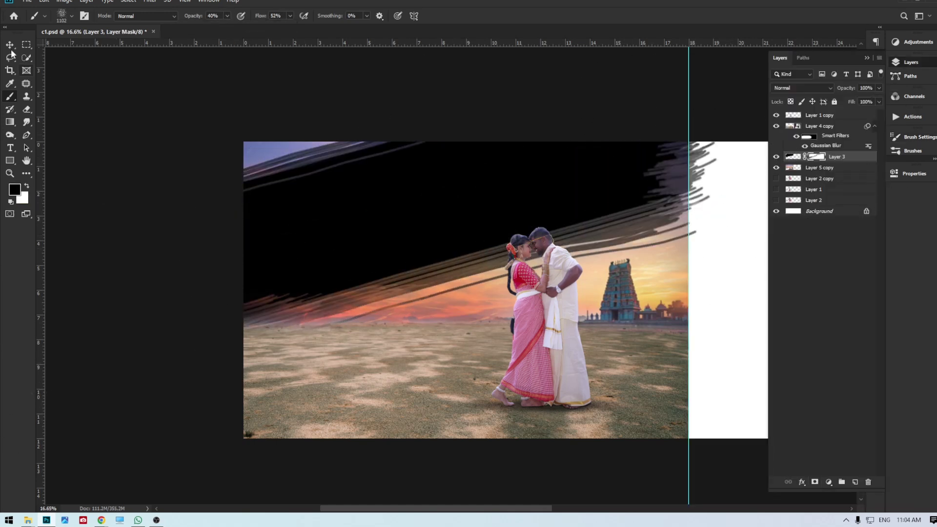
Bring the couple portrait on Layer 2 copy above Layer 3, position it over the black band, and clip it to Layer 3.
left_click(9, 44)
left_click_drag(820, 178, 820, 153)
left_click(775, 157)
right_click(512, 216)
left_click(523, 221)
left_click_drag(500, 226, 486, 209)
key("ctrl+alt+g")
Switch to Chrome and copy the Draksharama Temple image from Pinterest.
key("alt+Tab")
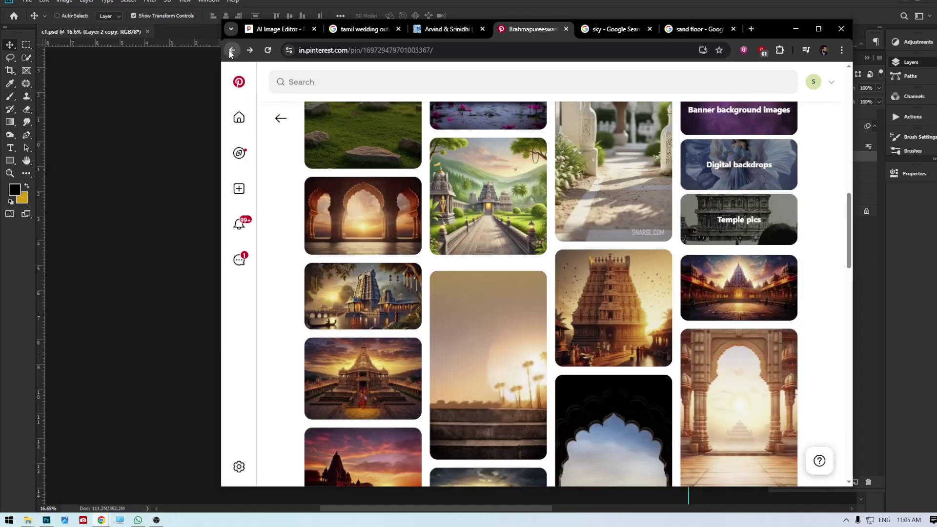
left_click(231, 50)
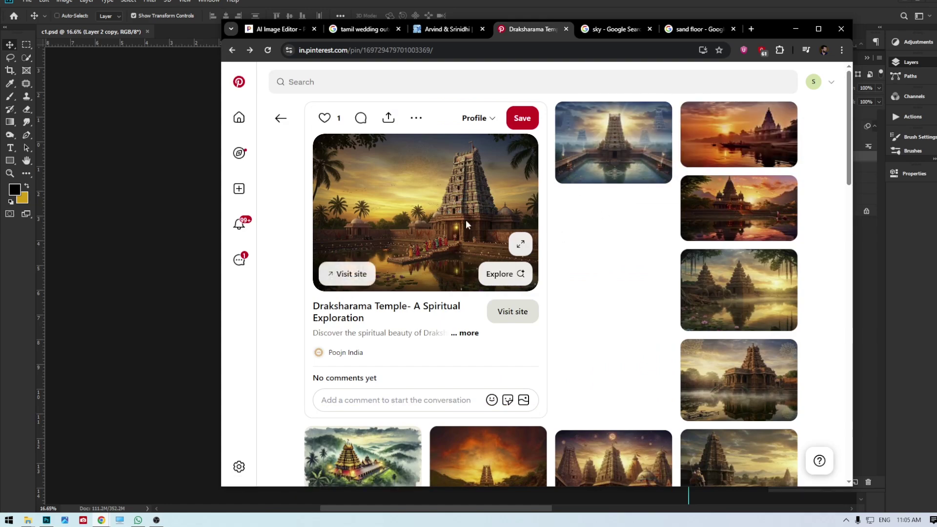
scroll(488, 229, "down", 3)
scroll(492, 236, "up", 2)
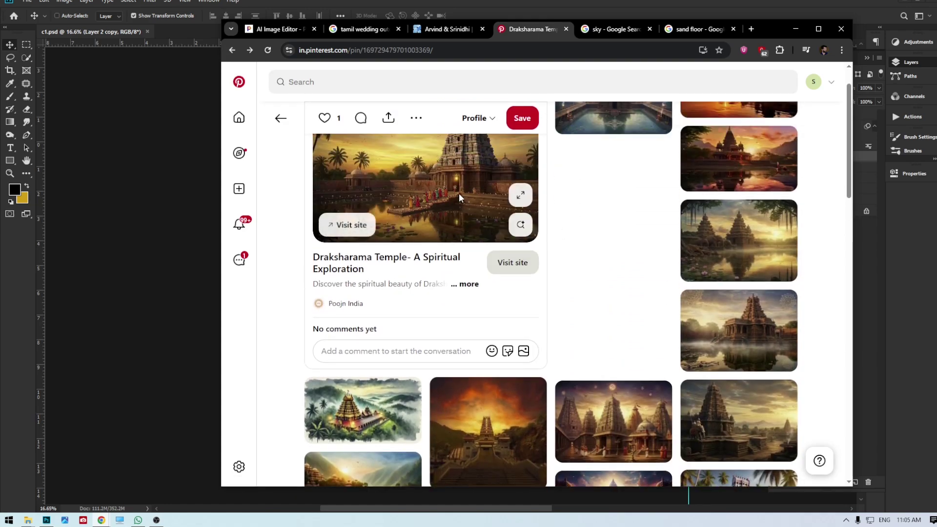
right_click(458, 193)
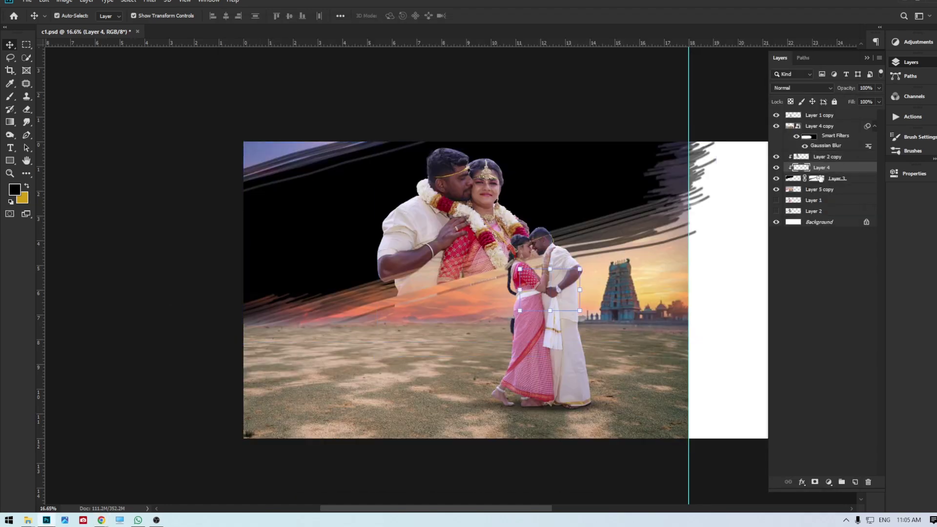
Flip the pasted temple image on Layer 4 horizontally, enlarge it, and fit it over the left part of the black band.
key("ctrl+t")
right_click(343, 225)
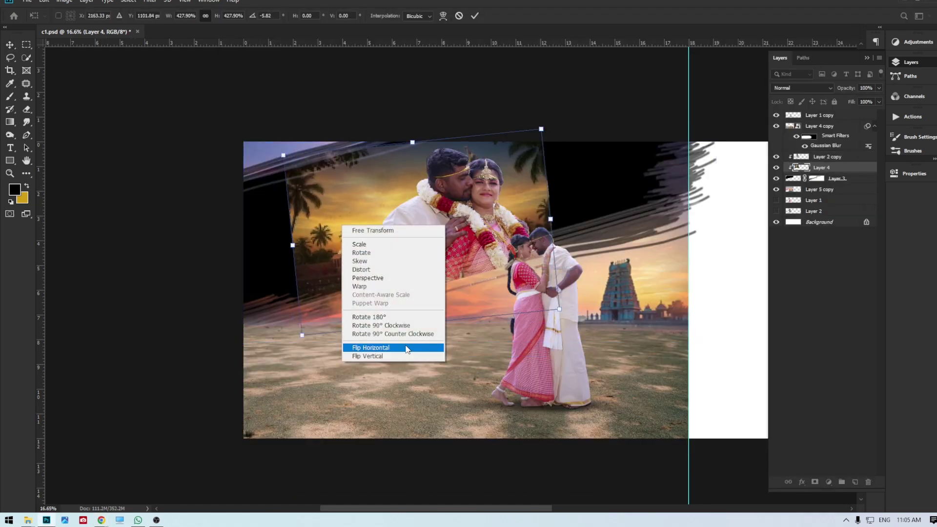
left_click(390, 348)
left_click_drag(292, 245, 228, 252)
left_click_drag(197, 359, 195, 376)
left_click_drag(571, 318, 742, 395)
mouse_move(603, 280)
left_mouse_down()
mouse_move(592, 272)
mouse_move(601, 279)
left_mouse_up()
key("Return")
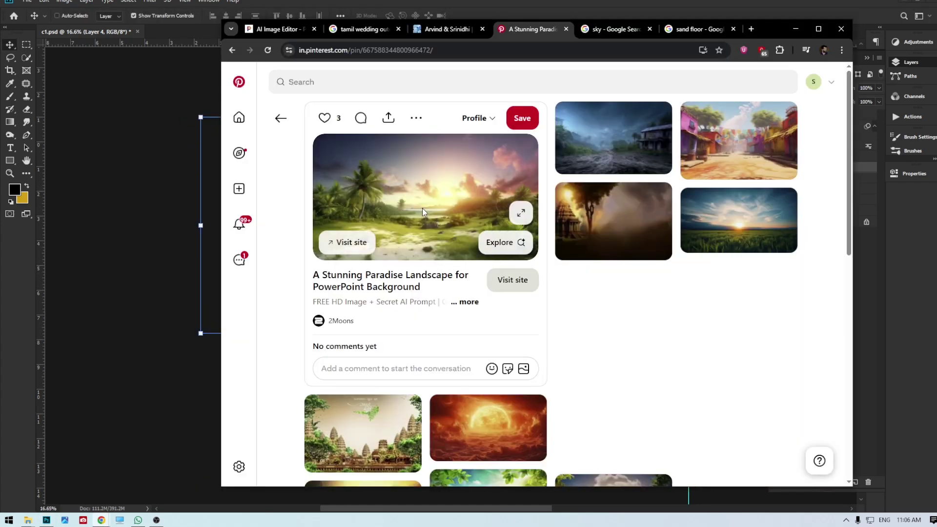
Bring in the paradise landscape image from Pinterest as clipped Layer 5 and enlarge it over the right part of the black band.
right_click(423, 208)
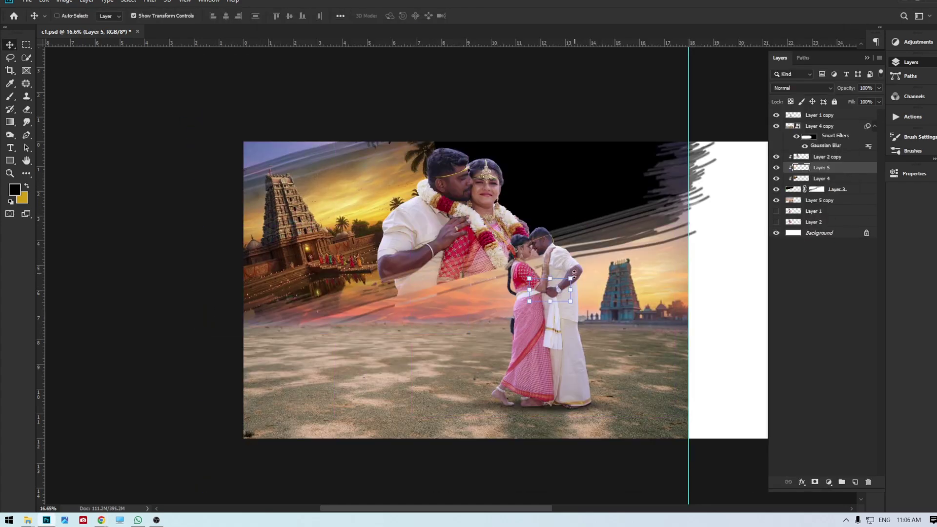
left_click_drag(571, 277, 695, 208)
left_click_drag(671, 262, 622, 195)
left_click_drag(653, 246, 664, 225)
left_click_drag(646, 168, 728, 147)
left_click_drag(482, 209, 437, 220)
left_click_drag(553, 206, 550, 204)
left_click_drag(749, 234, 745, 244)
key("Return")
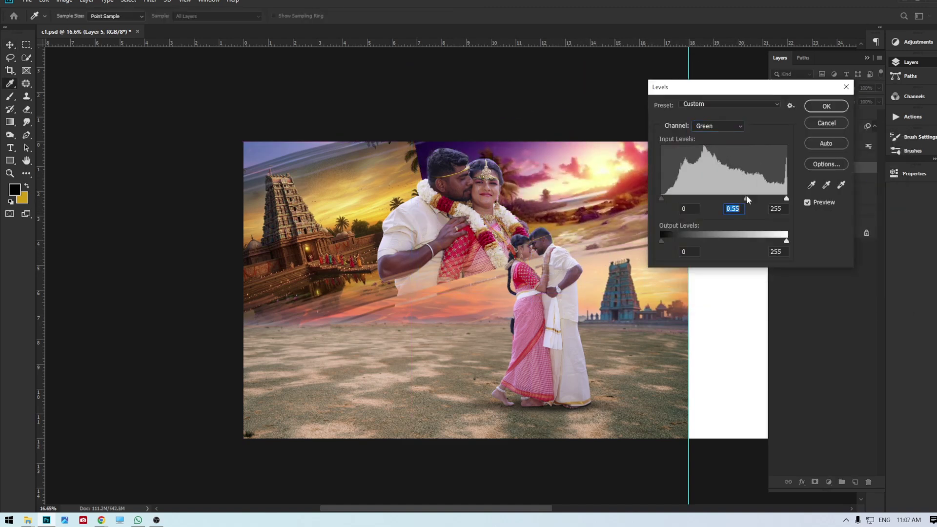
Apply Levels to the landscape on Layer 5, setting green midtones to 0.55 and darkening blue midtones, and shift the image left.
left_click(711, 128)
left_click(710, 127)
left_click(706, 137)
left_click(710, 127)
left_click(707, 161)
left_click_drag(723, 198, 742, 198)
left_click(819, 105)
left_click_drag(640, 185, 616, 198)
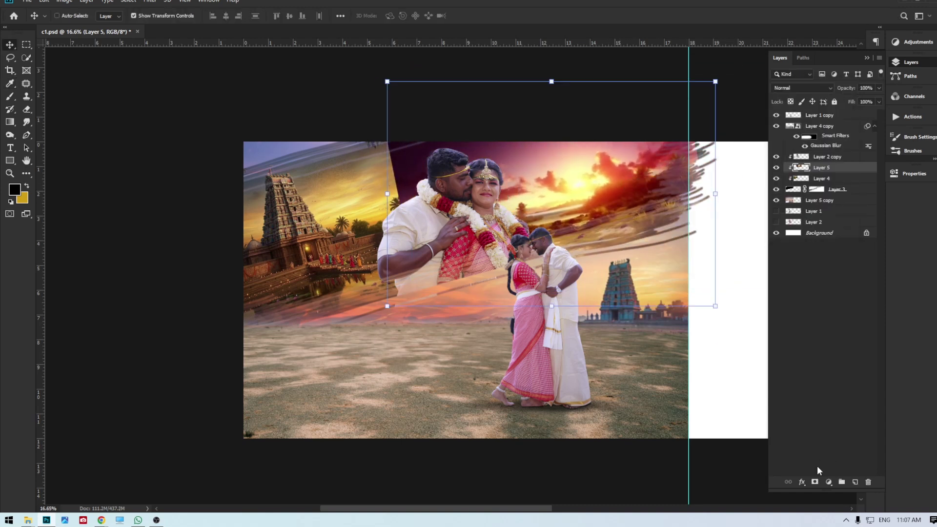
Add a layer mask to Layer 5 and blend the landscape's left edge into the temple image with a large soft brush.
left_click(11, 96)
right_click(491, 250)
left_click(553, 318)
mouse_move(395, 170)
left_mouse_down()
mouse_move(400, 280)
mouse_move(387, 216)
left_mouse_up()
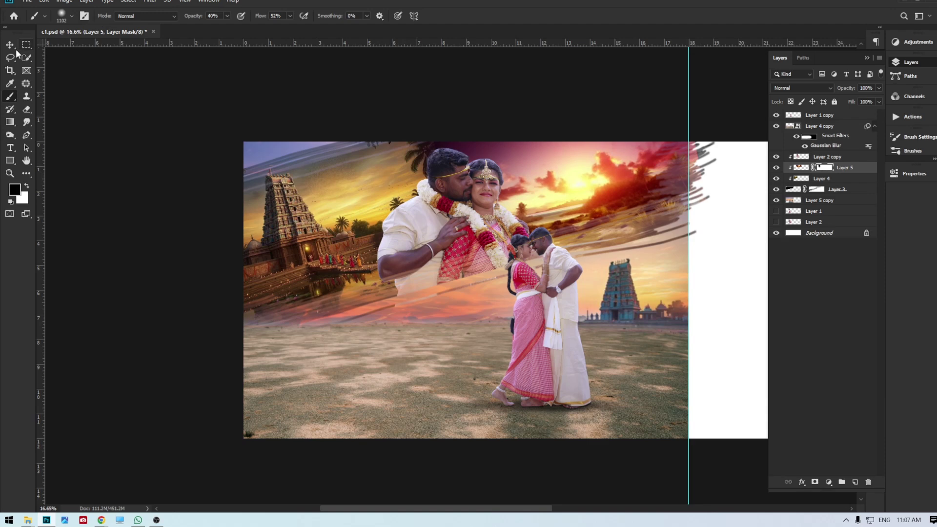
Merge the landscape on Layer 5 with the temple image on Layer 4.
left_click(10, 45)
left_click(836, 181, "ctrl")
key("ctrl+e")
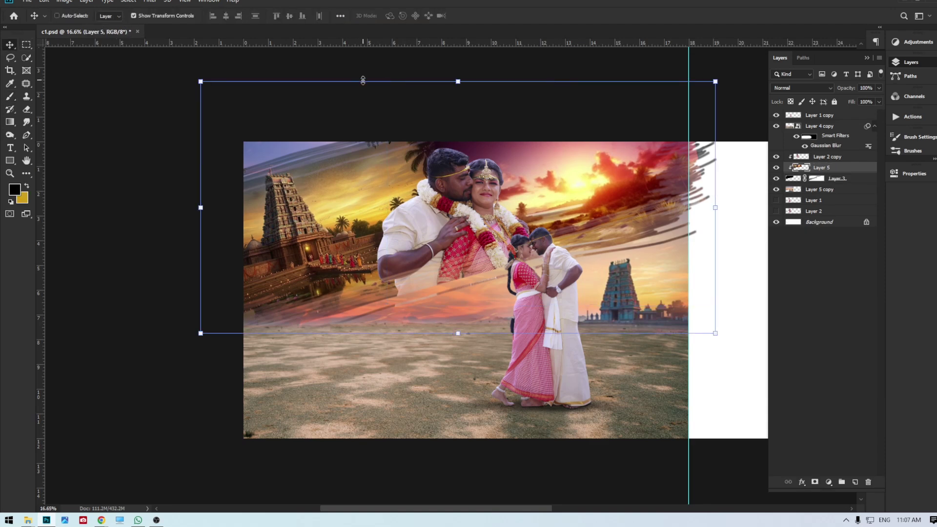
Colorize the merged Layer 5 with Hue/Saturation at hue 37 and saturation 42.
key("ctrl+u")
left_click(869, 265)
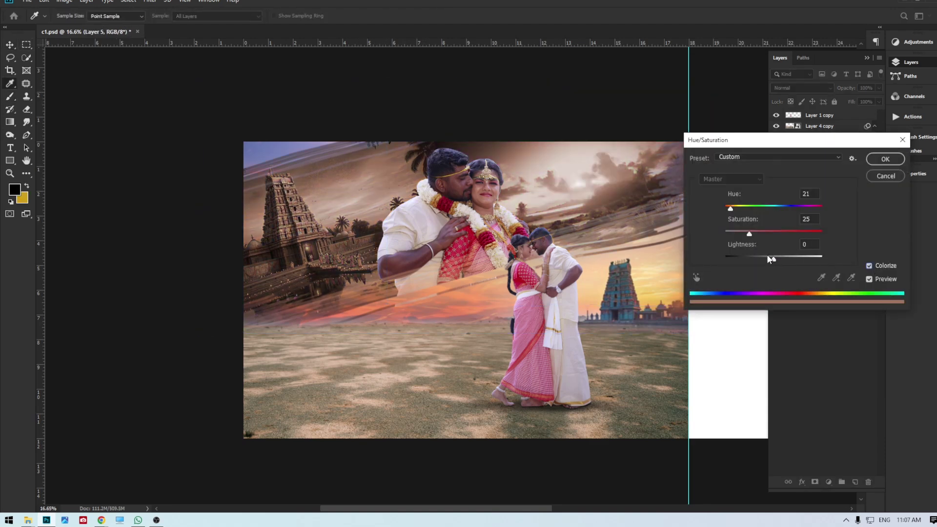
left_click_drag(730, 209, 735, 211)
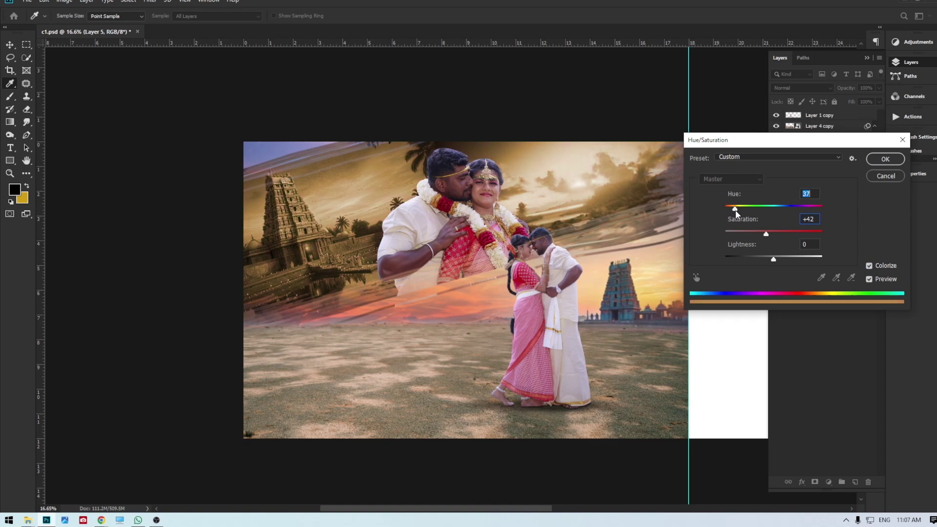
left_click(885, 159)
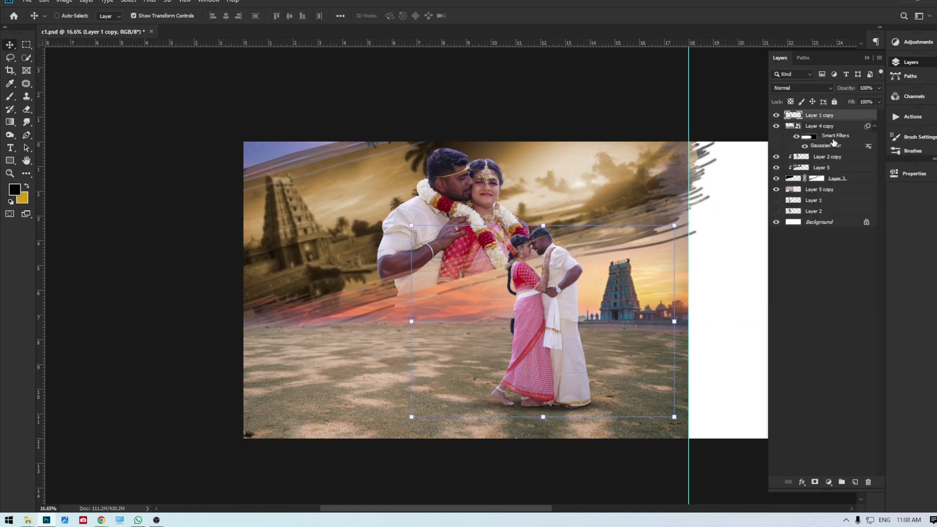
Create a new layer above Layer 2 copy and set the foreground colour to ff9600.
left_click(824, 157)
left_click(854, 483)
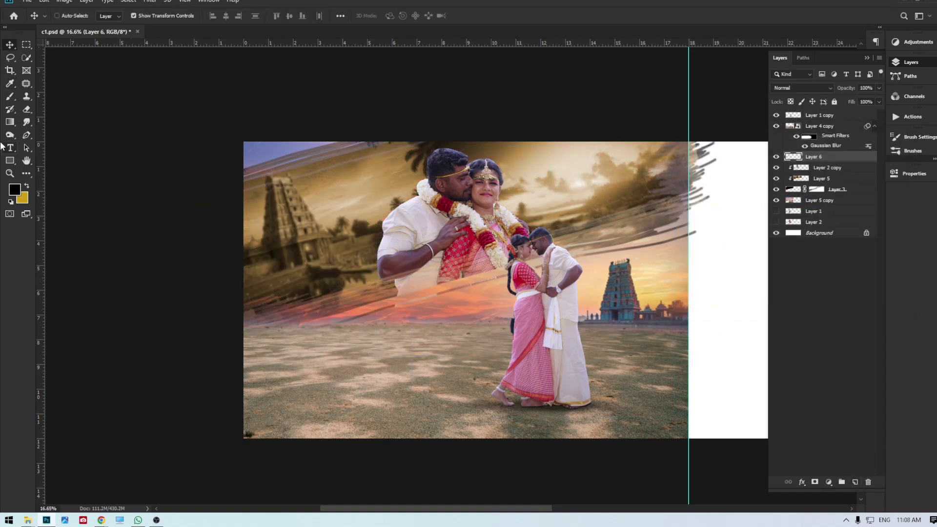
left_click(15, 189)
type("ff9600")
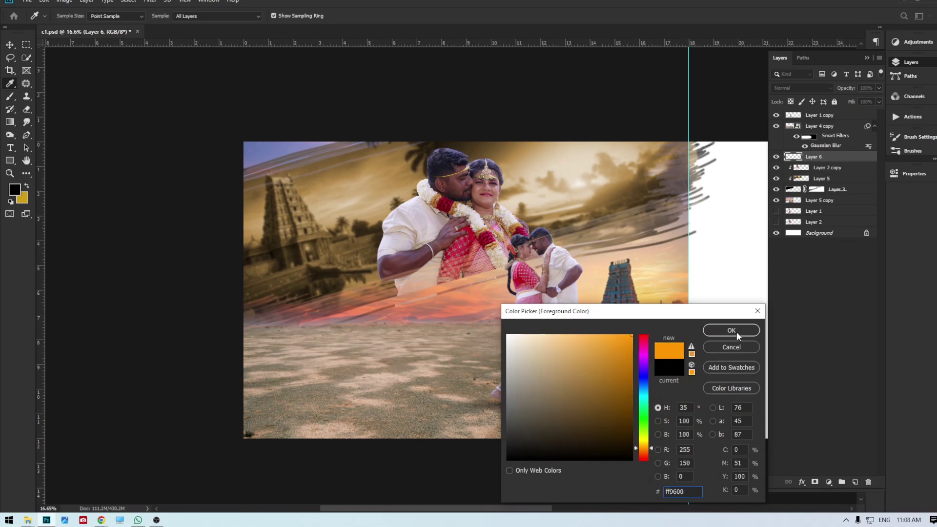
left_click(737, 336)
Enlarge the soft round brush and set its opacity and flow to 100%.
right_click(573, 273)
left_click_drag(668, 298, 686, 297)
key("Return")
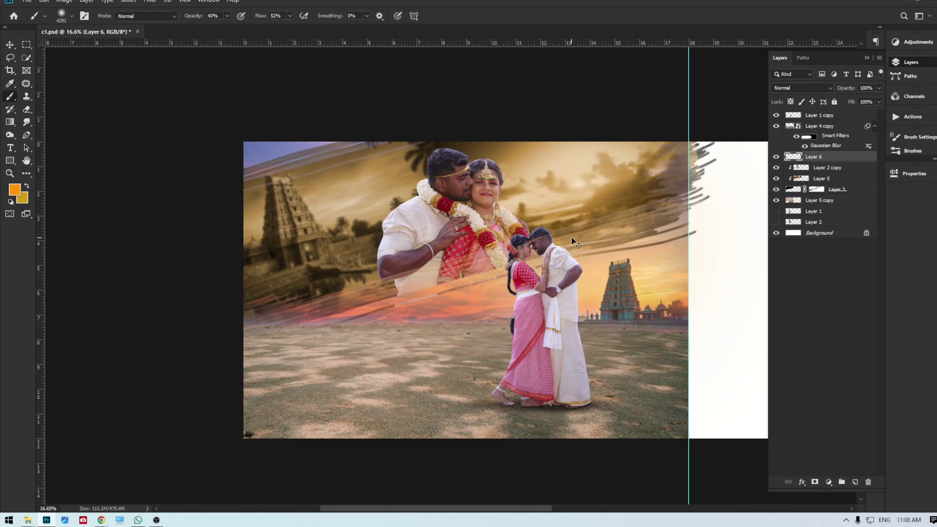
left_click(290, 16)
left_click_drag(293, 27, 317, 27)
Try a 3228 px orange glow over the right part of the sky with Screen blending, and delete its layer.
right_click(621, 304)
left_click_drag(733, 328, 730, 328)
left_click(593, 197)
left_click(801, 87)
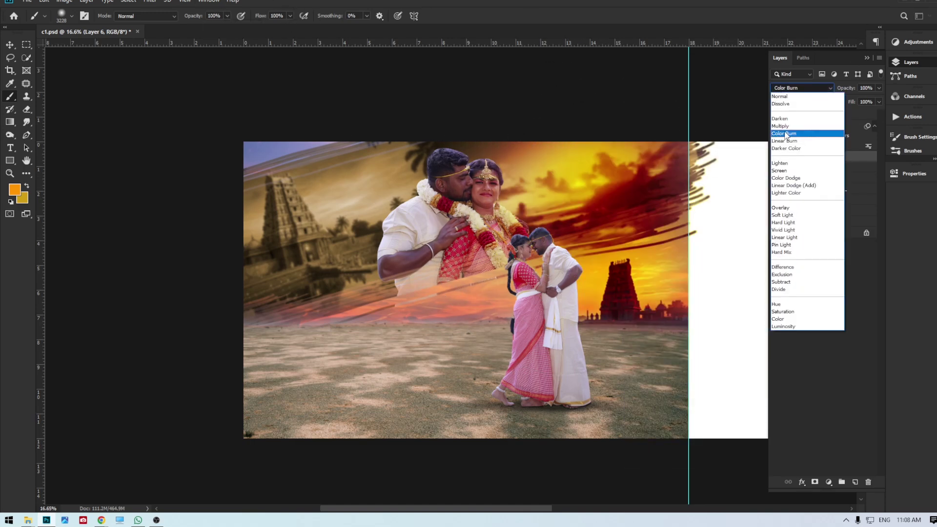
left_click(791, 170)
key("Delete")
Paint an 1811 px orange glow over the clouds on a new layer, set it to Screen, and lower its opacity.
left_click(852, 482)
right_click(646, 271)
left_click_drag(757, 296, 753, 296)
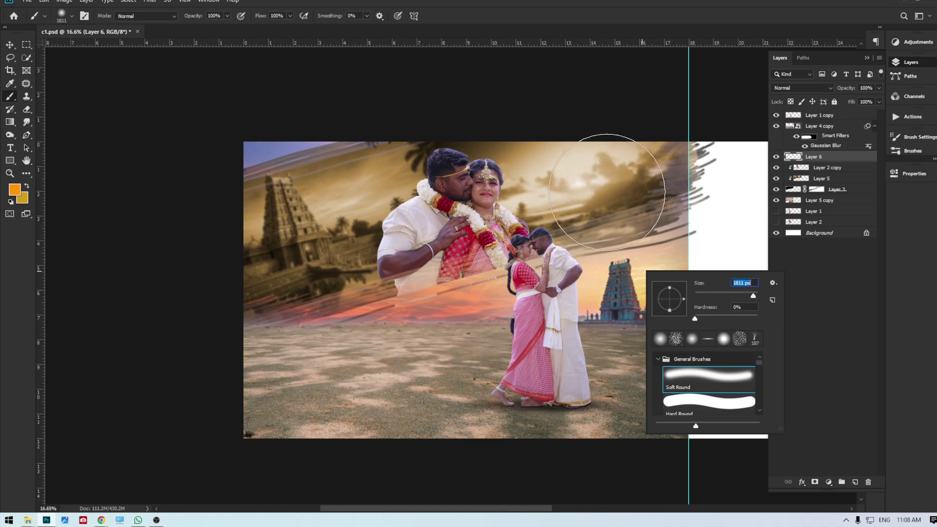
left_click(597, 191)
left_click(785, 88)
left_click(790, 170)
left_click_drag(877, 88, 861, 99)
Add another new layer above it with orange glows over the sky, blended in Screen mode.
left_click(853, 481)
left_click(801, 87)
left_click(790, 171)
left_click(11, 45)
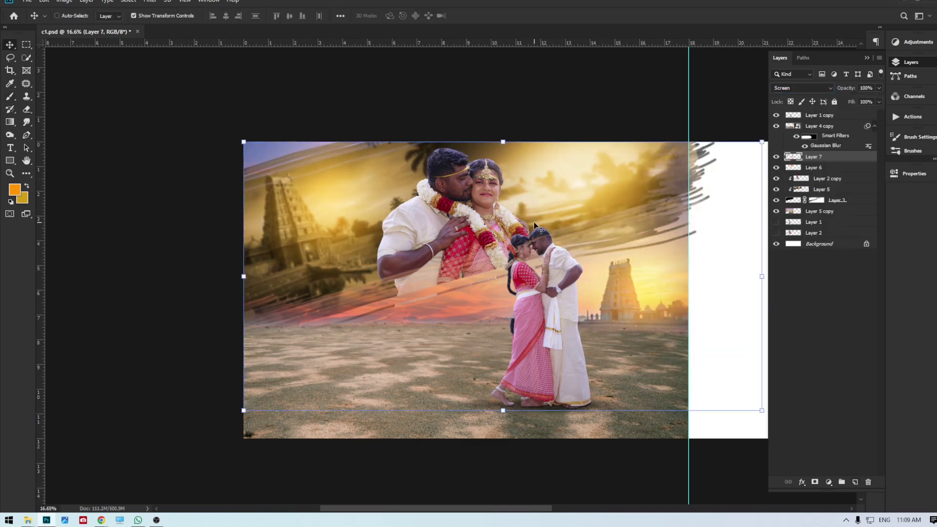
Add a black (000000) solid colour fill directly above Layer 5, inside the group clipped to Layer 3.
left_click(848, 206)
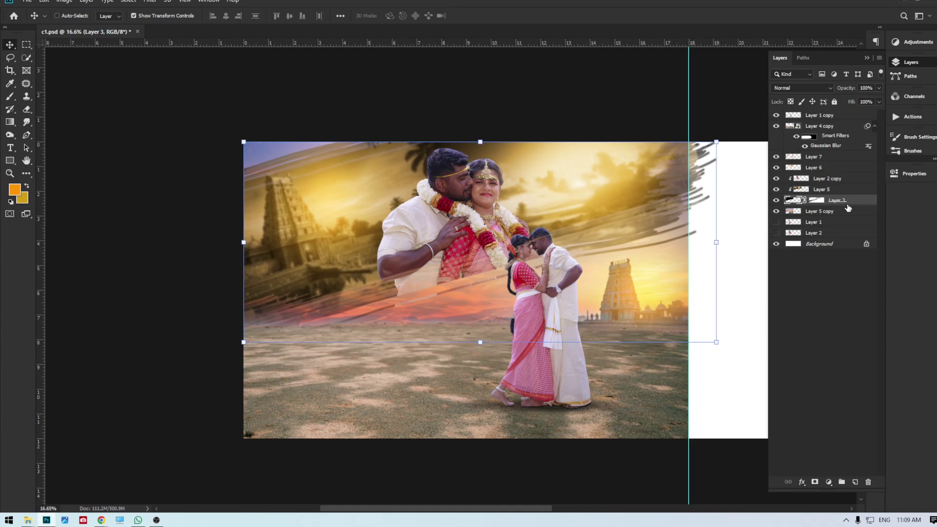
left_click(842, 191)
left_click(829, 481)
left_click(845, 308)
type("000000")
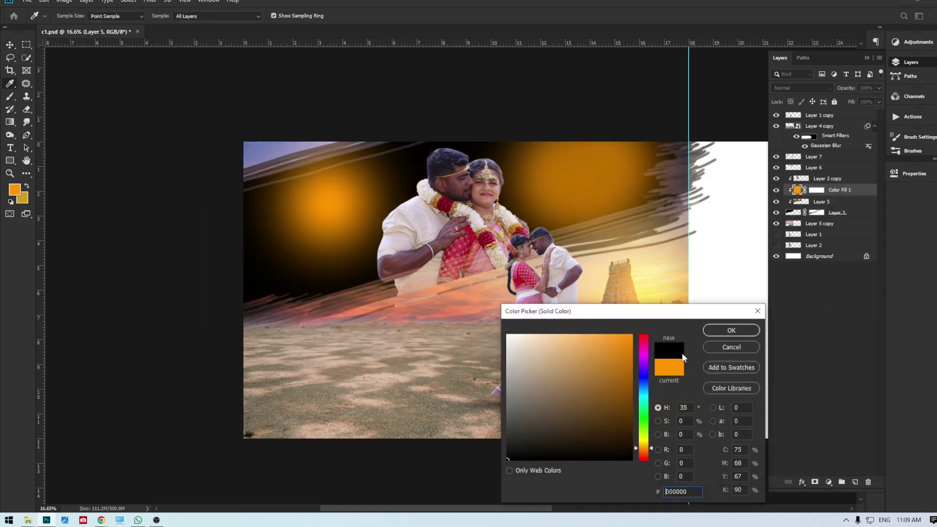
left_click(731, 331)
Paint out most of the black fill's mask with a large soft brush to uncover the glowing sky around the portrait couple.
left_click(9, 96)
left_click_drag(345, 221, 326, 223)
right_click(402, 230)
left_click_drag(501, 253, 509, 253)
left_click_drag(504, 179, 464, 170)
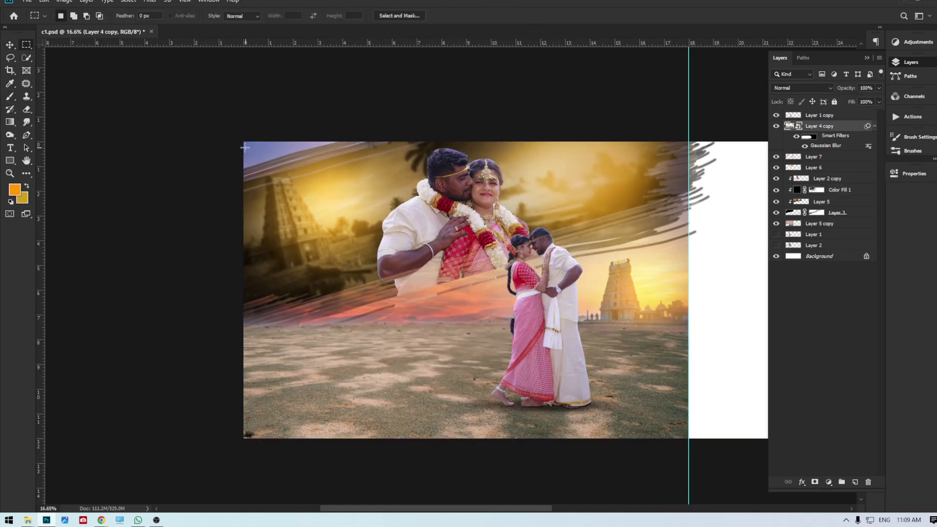
Add a dark brown solid colour fill above Layer 4 copy, limited to the page area beside the guide.
left_click(792, 227, "ctrl")
left_click(828, 481)
left_click(832, 307)
left_click(647, 449)
left_click(631, 433)
left_click(731, 330)
Set the brush to 28% opacity with reduced flow and resize the soft tip for masking the brown fill.
left_click(10, 96)
left_click(226, 16)
left_click(290, 16)
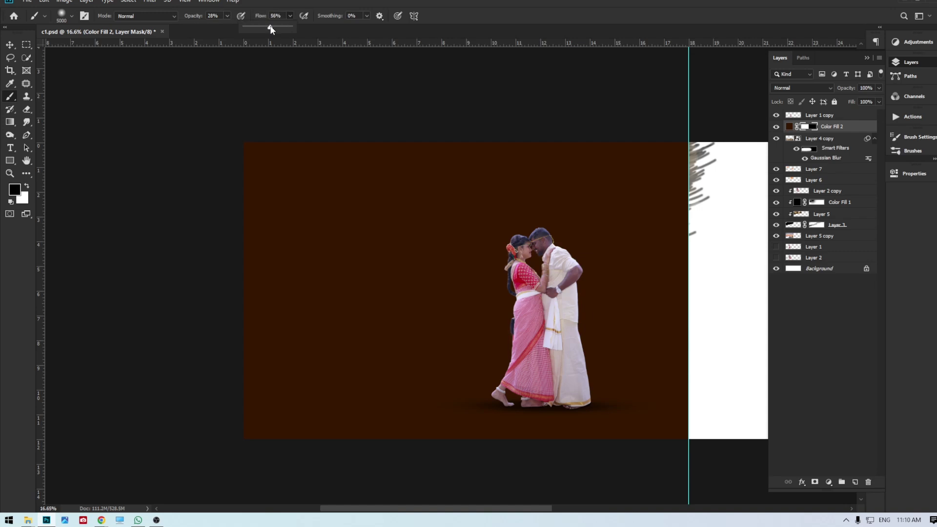
left_click_drag(291, 27, 265, 27)
left_click(493, 214)
right_click(476, 259)
left_click_drag(584, 286, 578, 285)
Mask the brown fill with broad strokes over the portrait, sky, temple and ground, ending with 27% flow, keeping the page edges dark.
left_click(595, 211)
left_click(333, 242)
left_click(524, 249)
left_click(514, 280)
left_click(611, 317)
mouse_move(227, 16)
left_mouse_down()
mouse_move(243, 26)
mouse_move(210, 27)
left_mouse_up()
left_click(293, 137)
left_click(610, 266)
left_click_drag(290, 15, 281, 26)
left_click(556, 404)
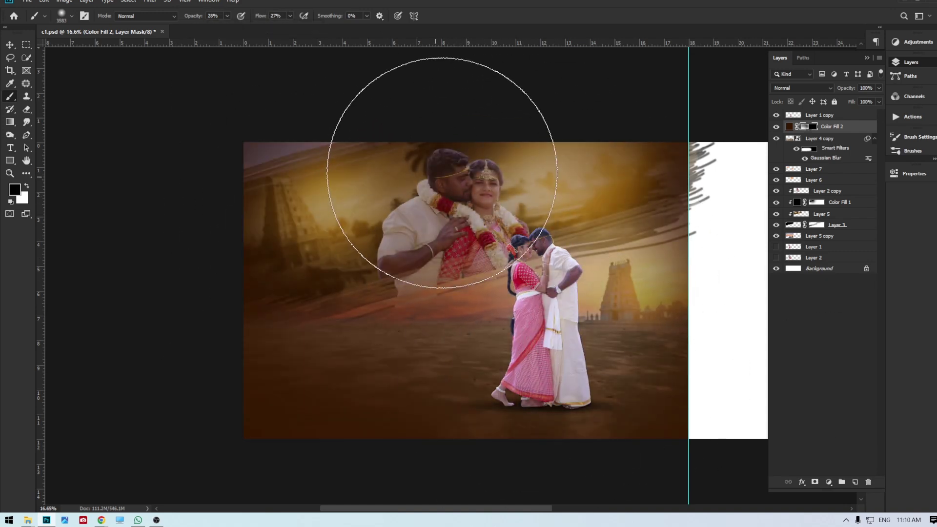
Move the orange glow layer, Layer 7, to the very top of the layer stack.
left_click_drag(813, 191, 822, 166)
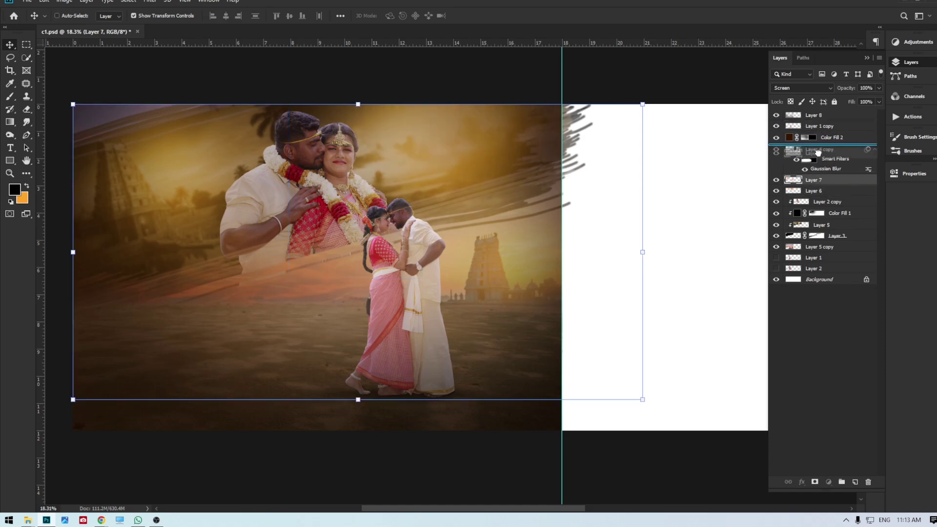
left_click_drag(810, 115, 811, 117)
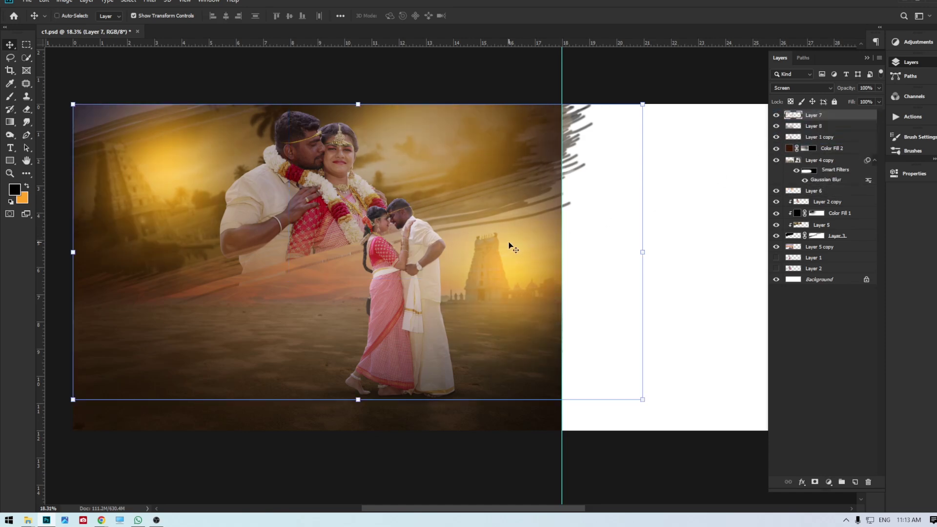
Add an orange (ff9d1f) solid colour fill above Layer 1 copy and clip it to the standing couple.
scroll(515, 242, "up", 5)
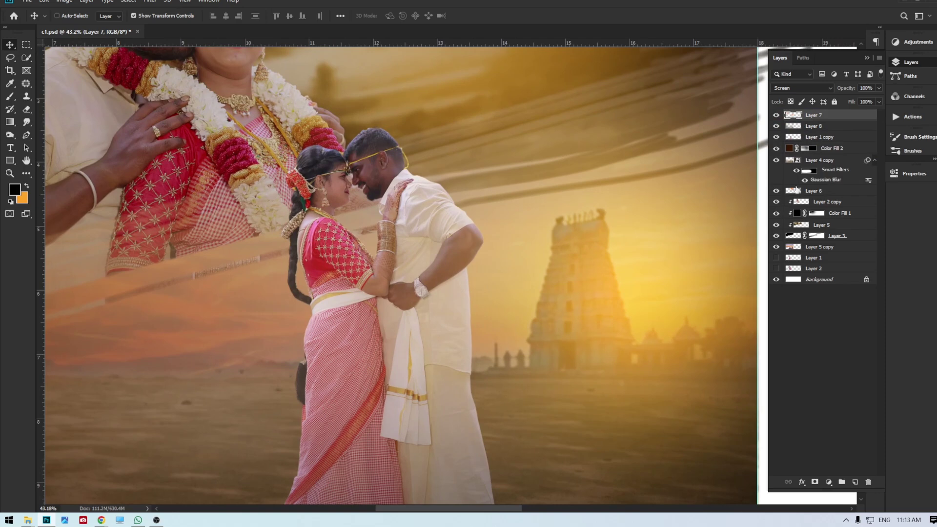
left_click(799, 141)
left_click(829, 481)
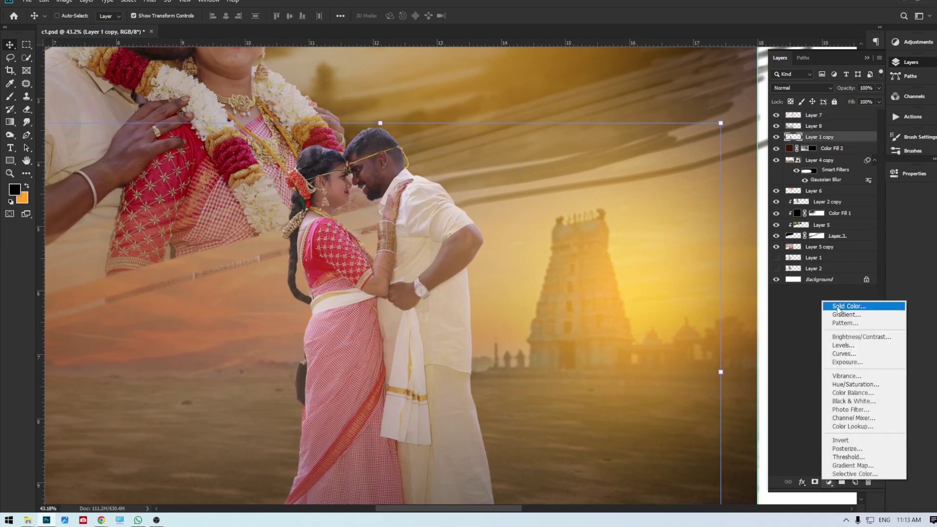
left_click(836, 304)
left_click(630, 282)
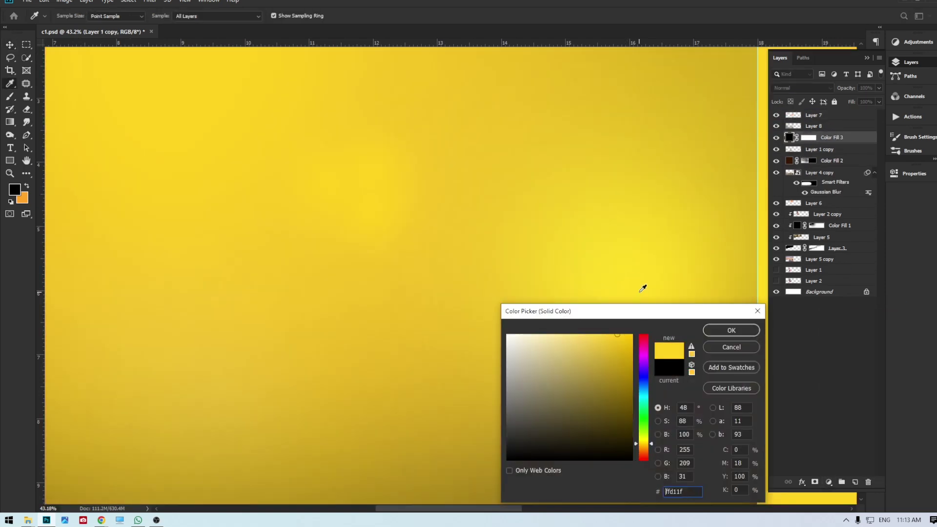
left_click_drag(649, 431, 648, 449)
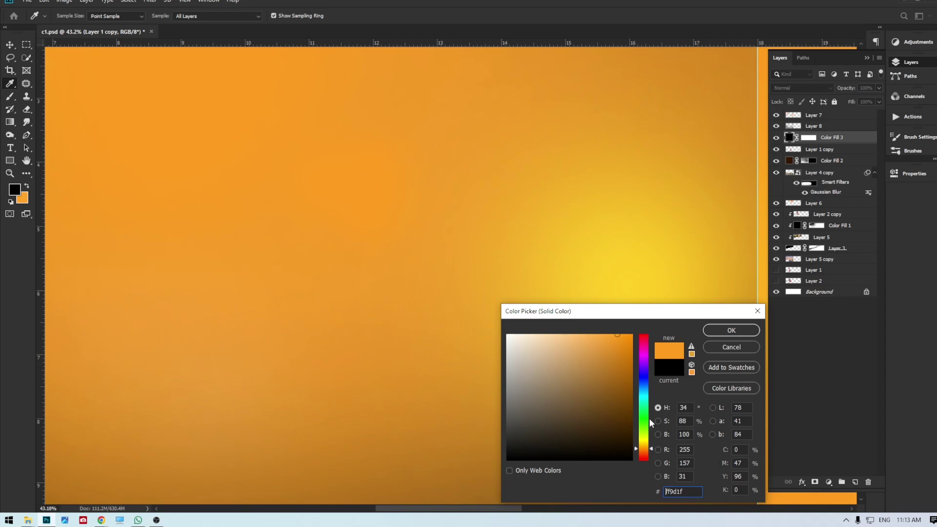
left_click(731, 330)
left_click(797, 142, "alt")
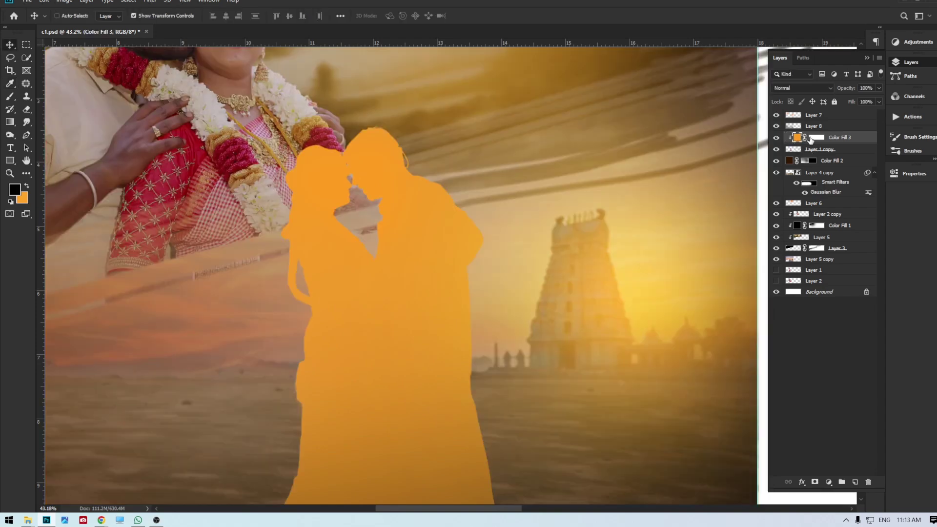
Set the clipped orange fill to Lighten blending and invert its mask to hide it.
left_click(793, 89)
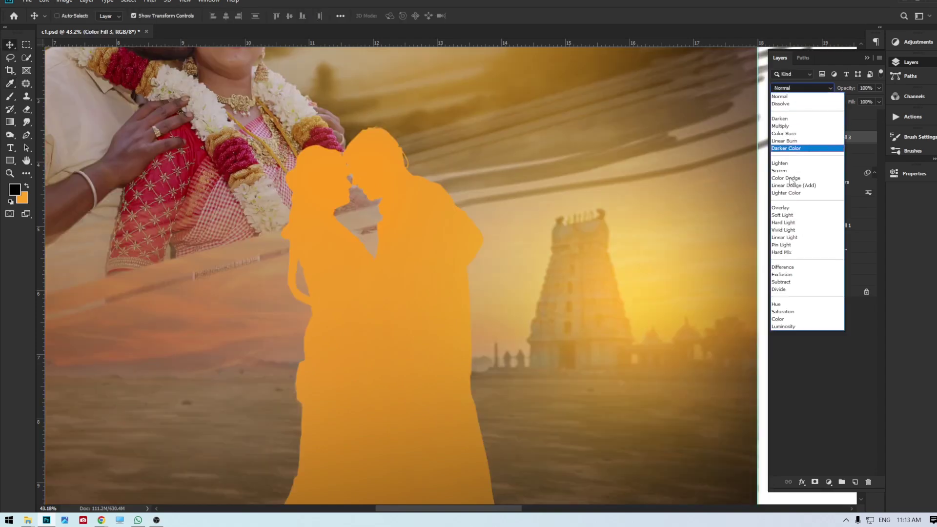
left_click(789, 167)
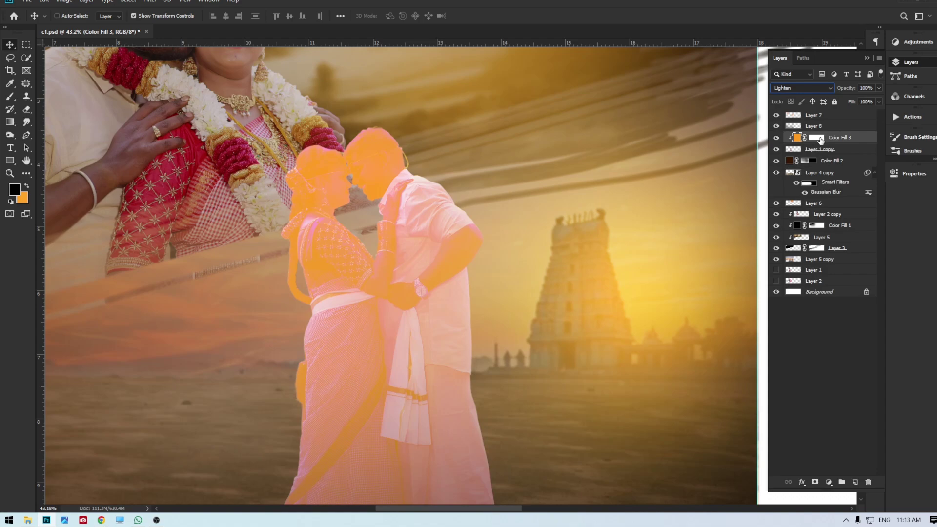
key("ctrl+i")
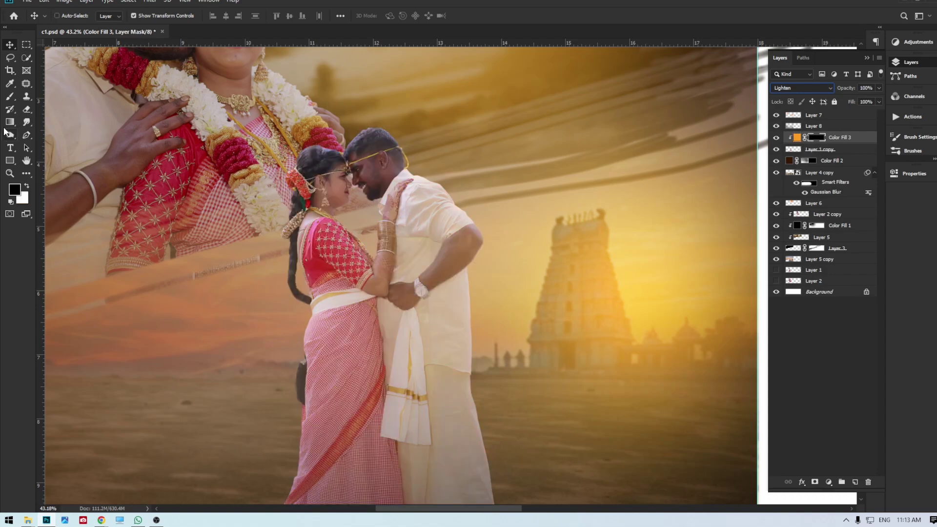
Paint white on the orange fill's mask with a 75 px soft brush to add rim light along the man's elbow and forearm.
left_click(10, 96)
key("x")
scroll(492, 237, "up", 12)
right_click(502, 259)
left_click(562, 284)
left_click_drag(475, 215, 421, 328)
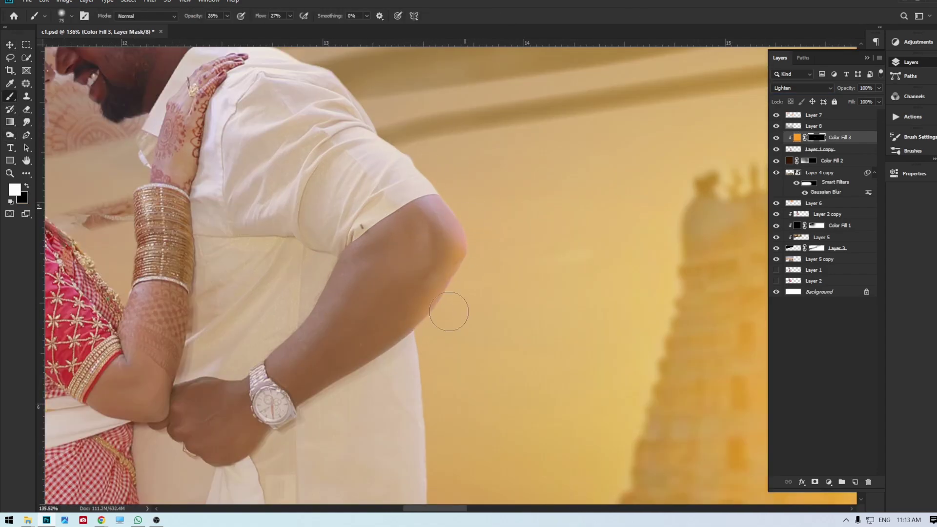
Extend the orange rim light along the standing man's sleeve and shirt edge, and enlarge the brush to 143 px.
scroll(464, 203, "up", 2)
scroll(584, 330, "down", 6)
scroll(405, 120, "up", 8)
left_click_drag(357, 136, 437, 274)
scroll(405, 121, "down", 12)
scroll(500, 306, "up", 3)
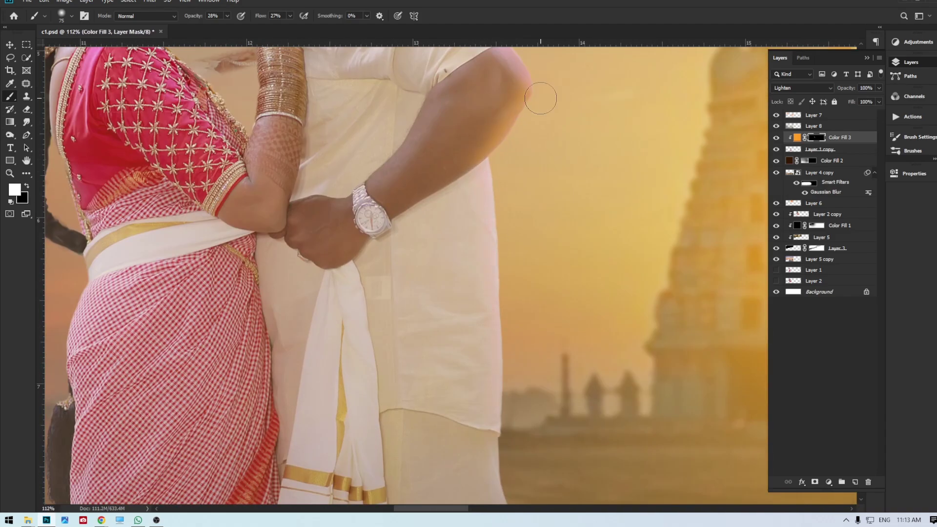
scroll(510, 297, "down", 3)
right_click(524, 181)
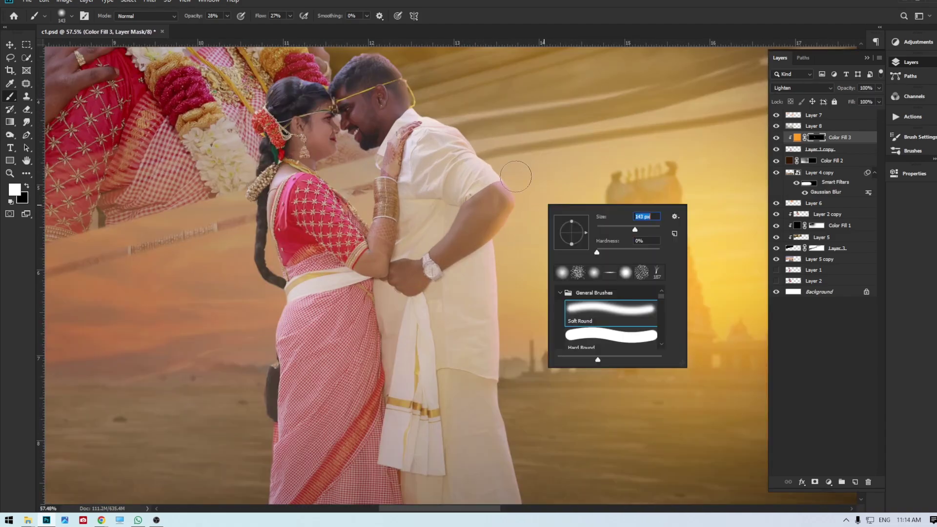
scroll(540, 195, "down", 2)
Add a Curves adjustment clipped to Layer 1 copy, lowering the white point and midtones to darken the standing couple.
left_click(835, 151)
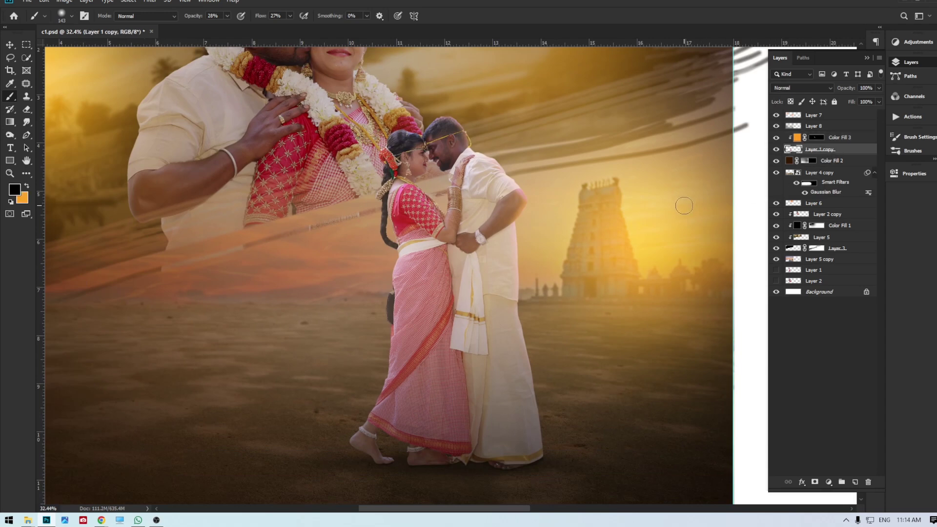
left_click(829, 481)
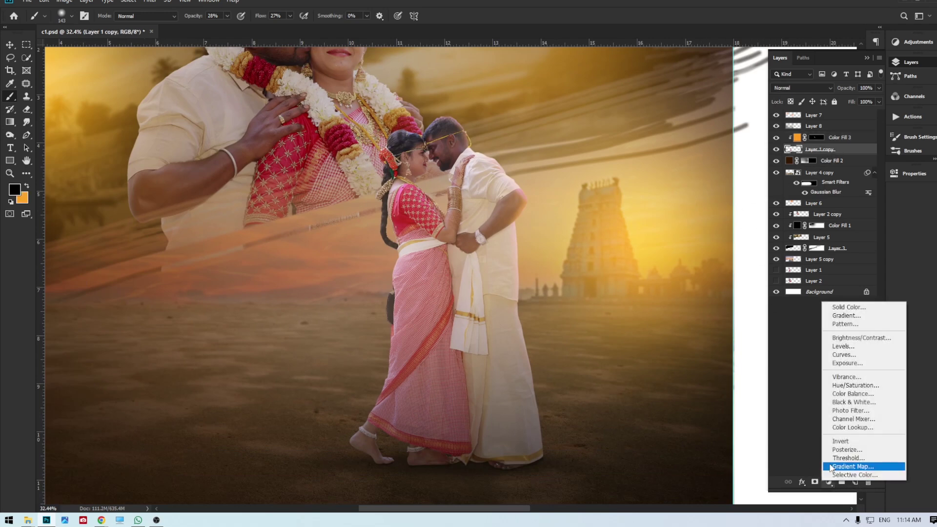
left_click(848, 353)
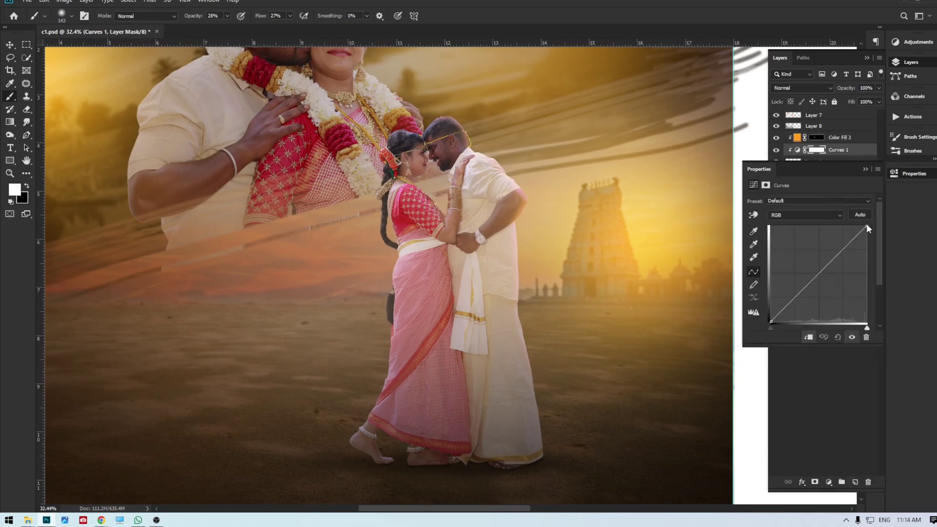
left_click_drag(865, 226, 874, 233)
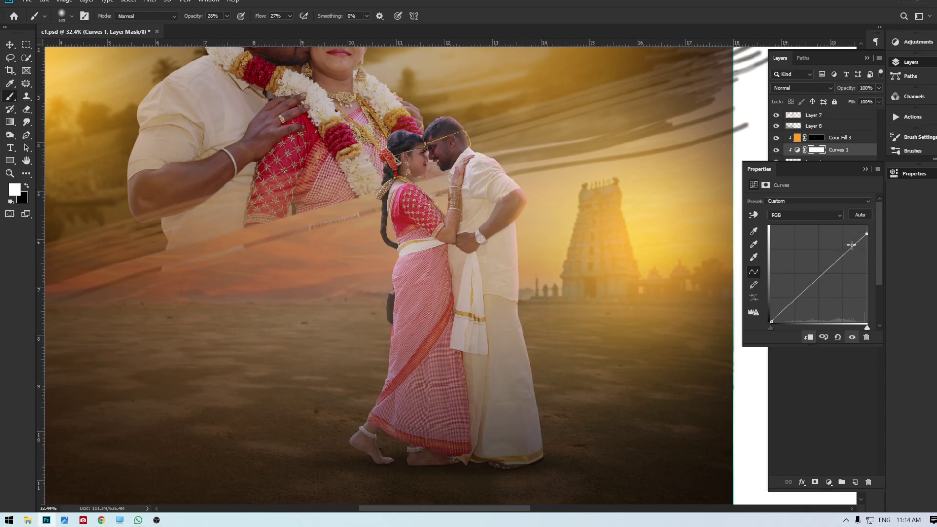
left_click_drag(822, 276, 826, 278)
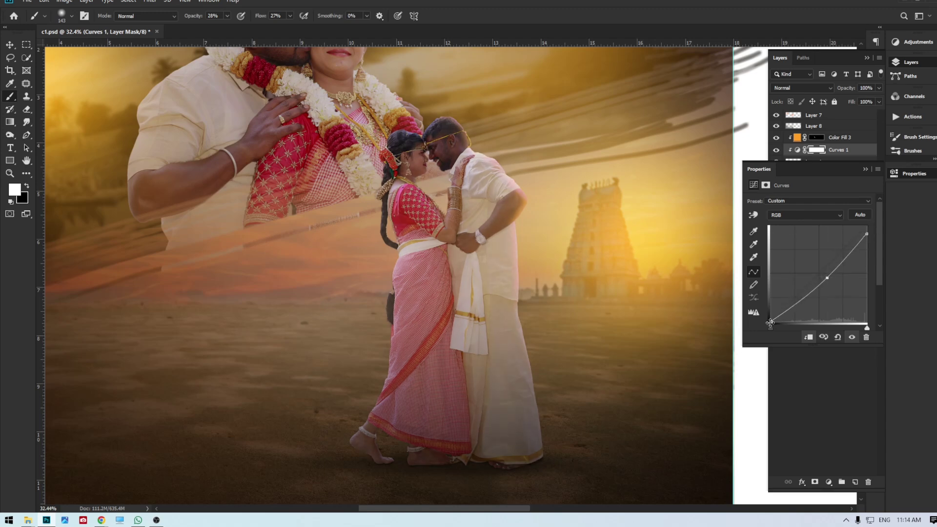
left_click(865, 169)
key("x")
scroll(448, 165, "up", 5)
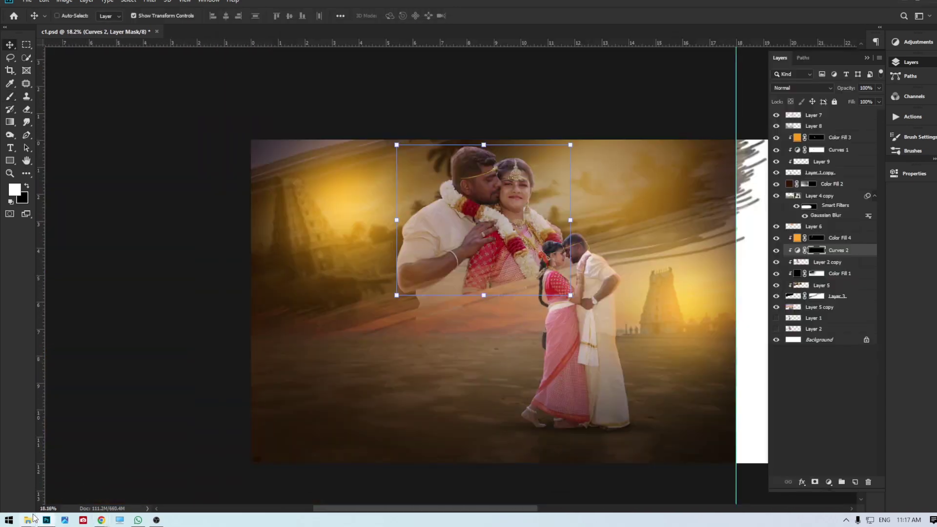
Switch to File Explorer and place the sss palm-field image from the new1 folder into the album document.
mouse_move(31, 518)
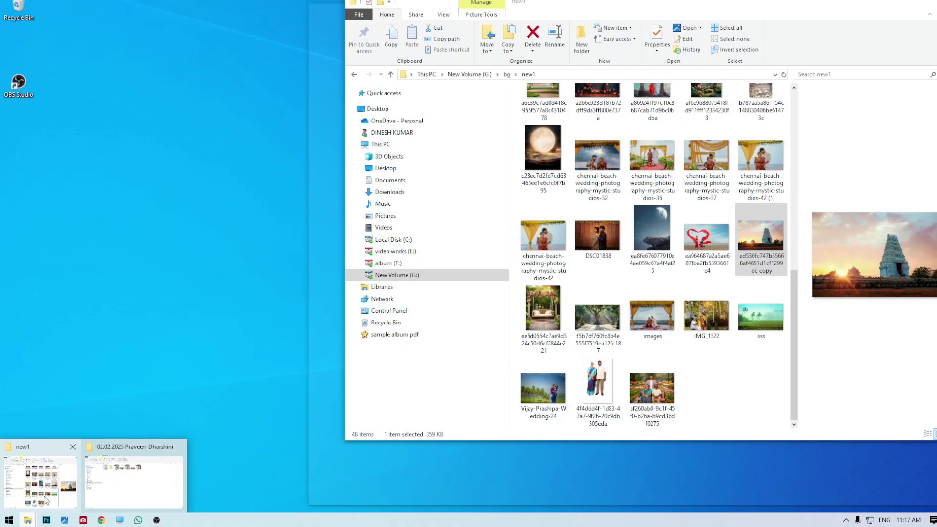
left_click(137, 474)
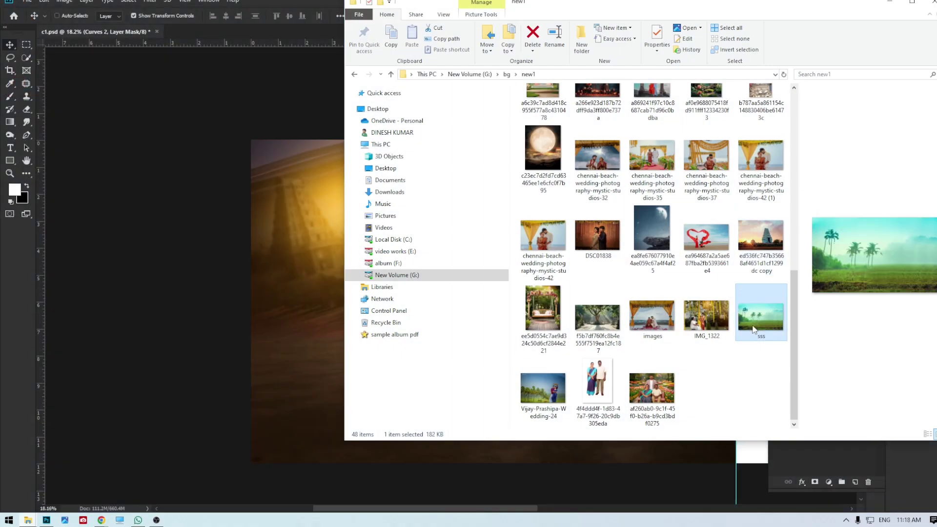
left_click_drag(438, 378, 289, 385)
Position and resize the palm-field image over the page's lower-left ground, with its layer just above Layer 4 copy.
left_click_drag(475, 325, 341, 388)
left_click_drag(809, 249, 810, 191)
left_click_drag(537, 367, 570, 348)
left_click_drag(519, 350, 501, 318)
key("Return")
Add a mask to the sss layer and blend its edges into the scene with a soft black brush enlarged to 2874 px.
left_click(815, 482)
left_click(10, 96)
key("x")
right_click(399, 294)
key("Return")
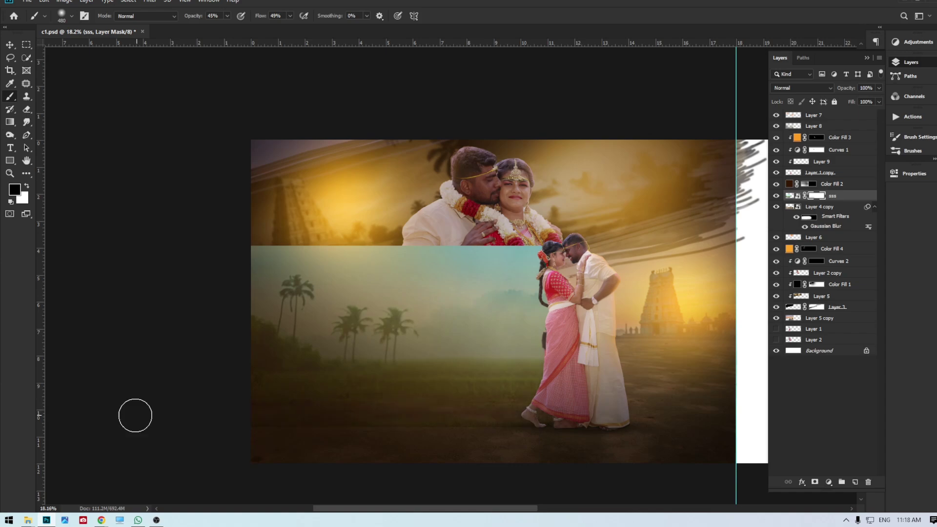
left_click_drag(234, 239, 463, 266)
right_click(459, 282)
left_click_drag(517, 307, 556, 306)
mouse_move(345, 247)
left_mouse_down()
mouse_move(481, 225)
mouse_move(247, 205)
left_mouse_up()
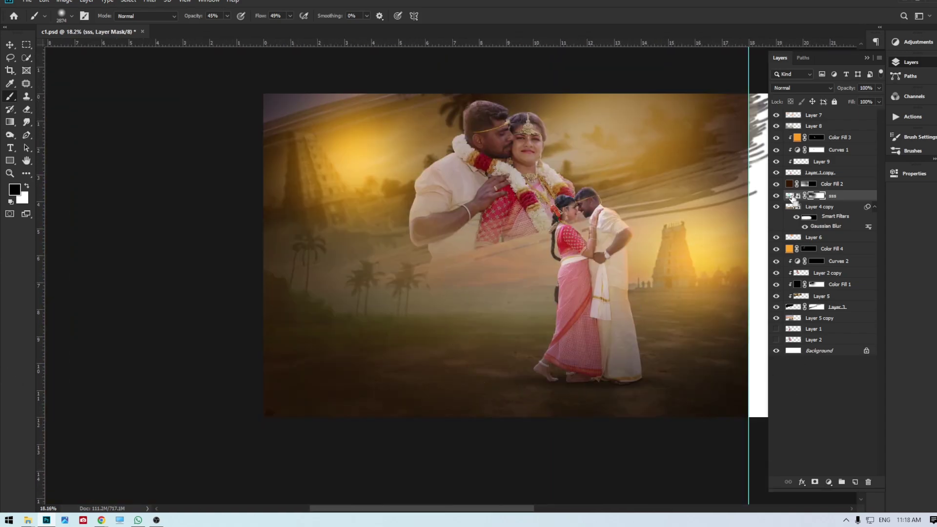
Switch to Chrome, look through the "birds flying" image results, and copy the Freepik picture of five black bird silhouettes.
key("alt+Tab")
scroll(660, 290, "down", 1)
scroll(660, 290, "down", 8)
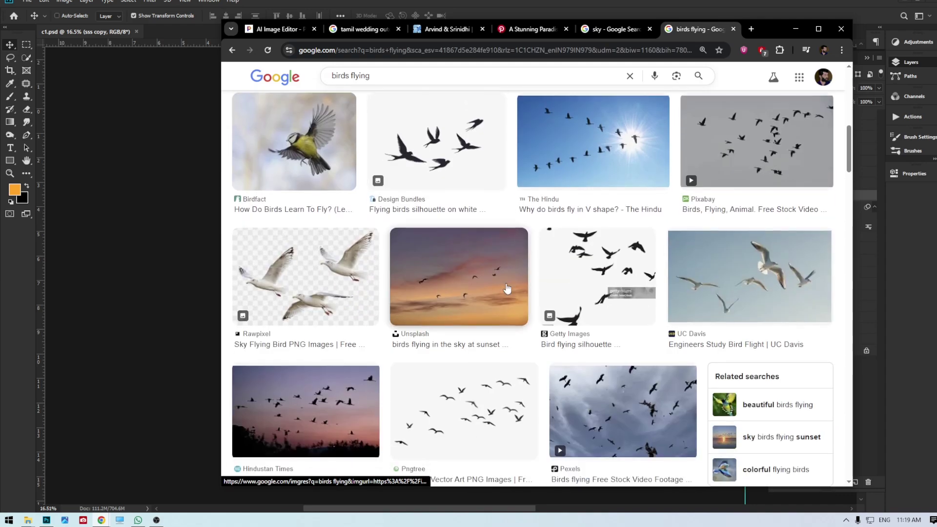
scroll(507, 289, "down", 1)
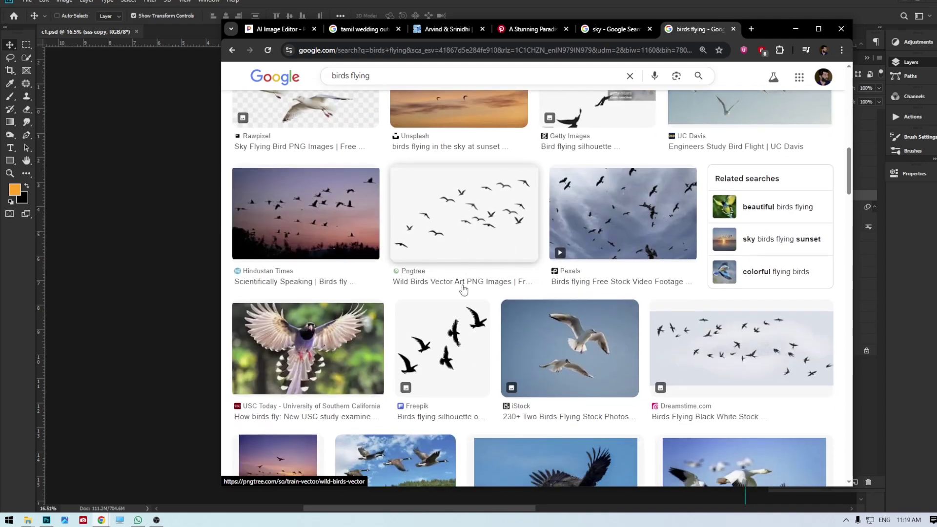
left_click(441, 349)
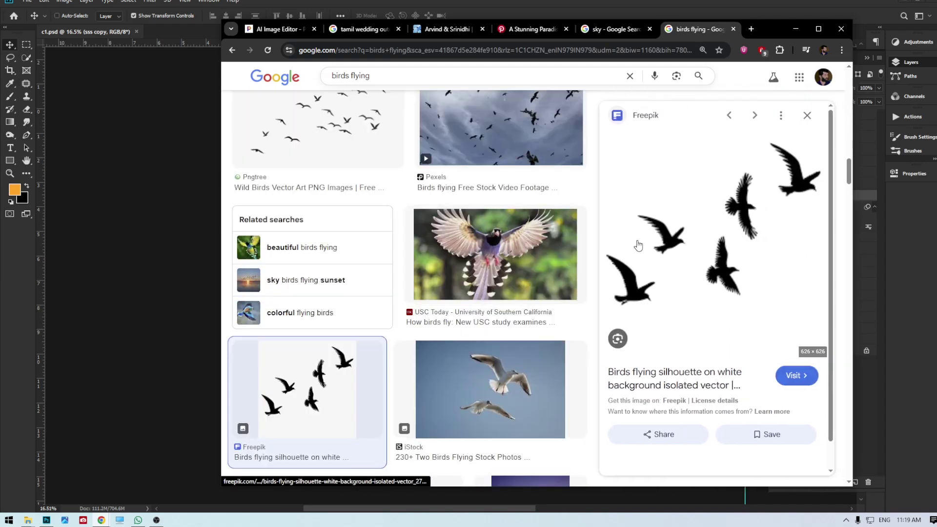
right_click(710, 209)
left_click(747, 371)
Return to Photoshop, paste the bird silhouettes above sss copy, and move them into the sky beside the portrait couple.
left_click(140, 314)
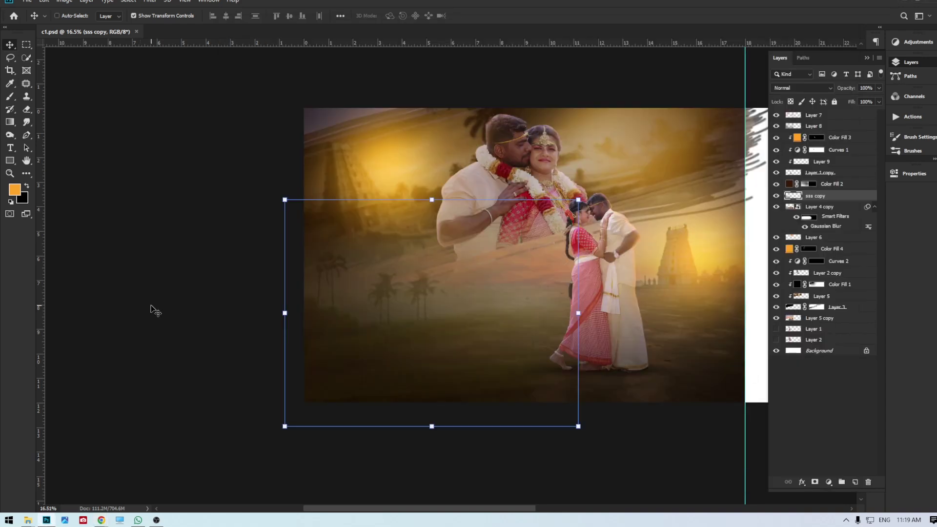
key("ctrl+v")
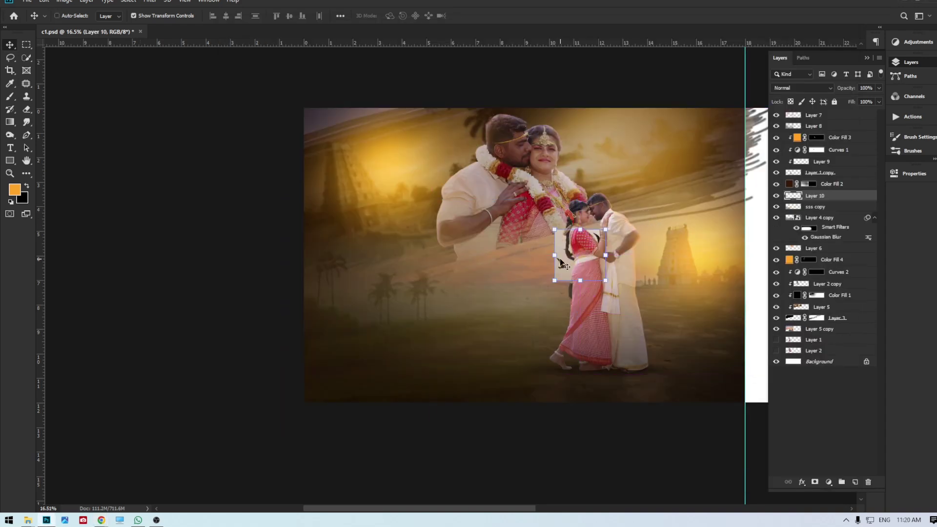
left_click_drag(561, 264, 604, 178)
Erase the white background around the pasted birds with the Magic Eraser.
right_click(31, 116)
left_click(59, 126)
scroll(608, 132, "up", 2)
left_click(642, 142)
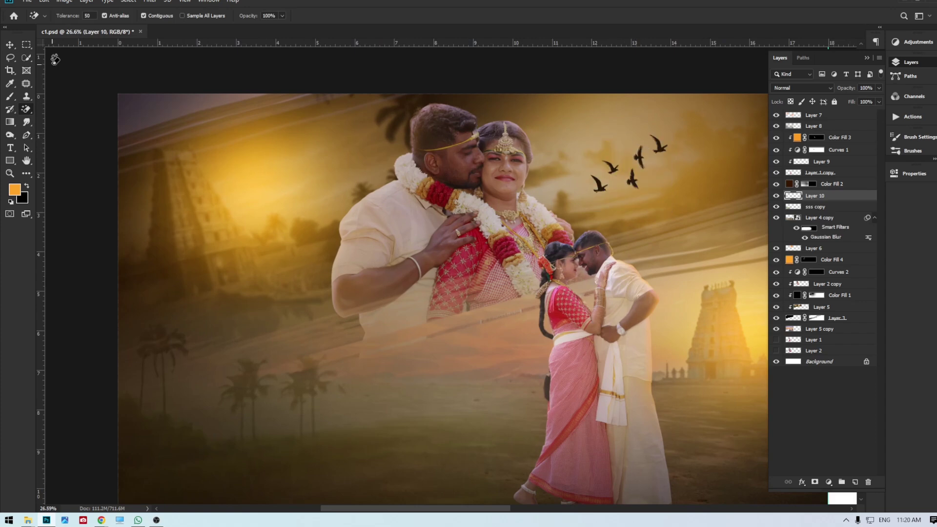
left_click(9, 45)
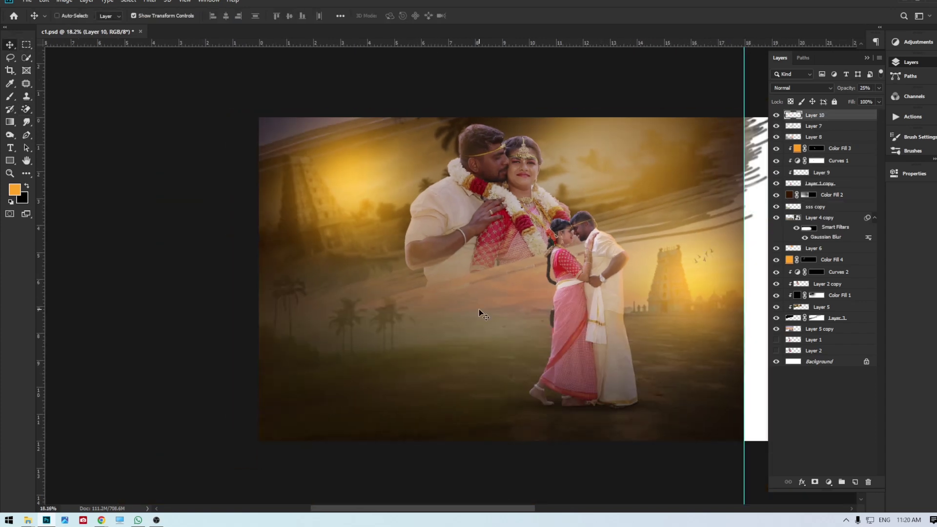
Select the page area up to the guide and cover it with a white ffffff Solid Color fill layer on top.
key("ctrl+0")
key("m")
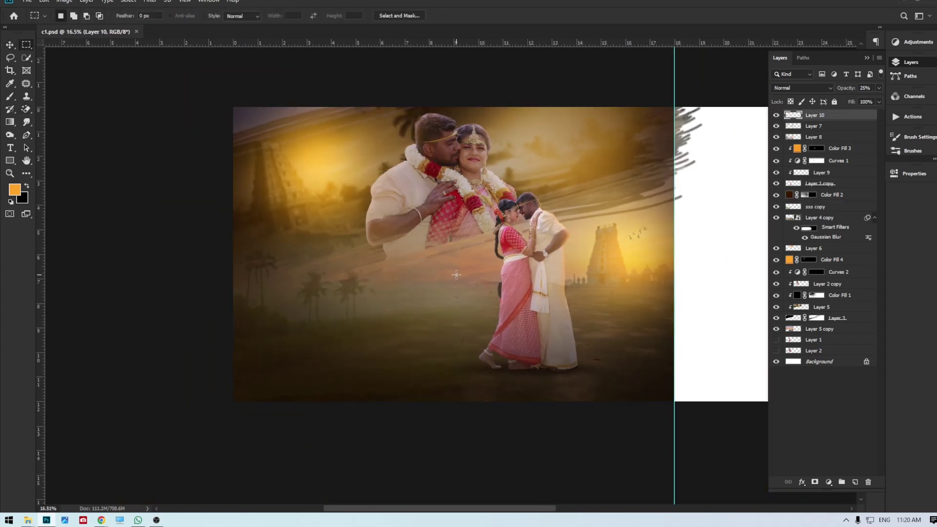
left_click_drag(233, 107, 671, 424)
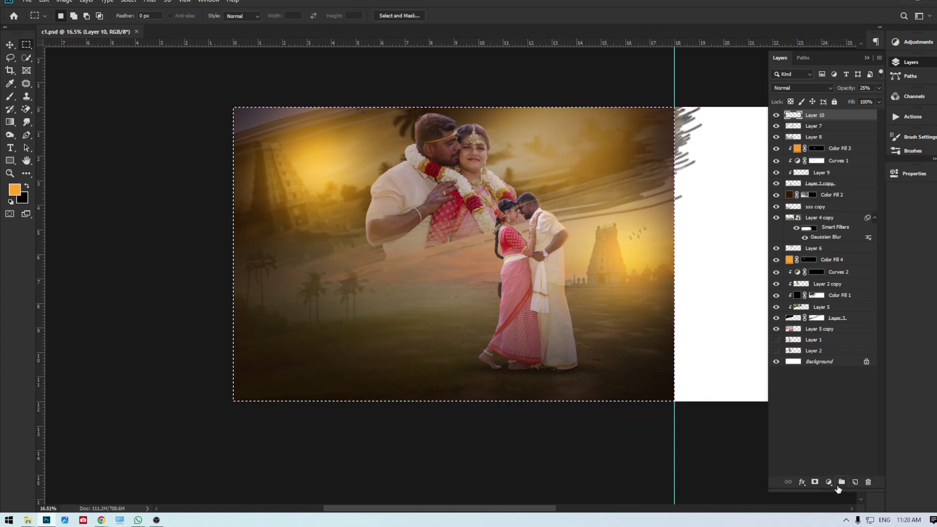
left_click(828, 482)
left_click(837, 307)
type("ffffff")
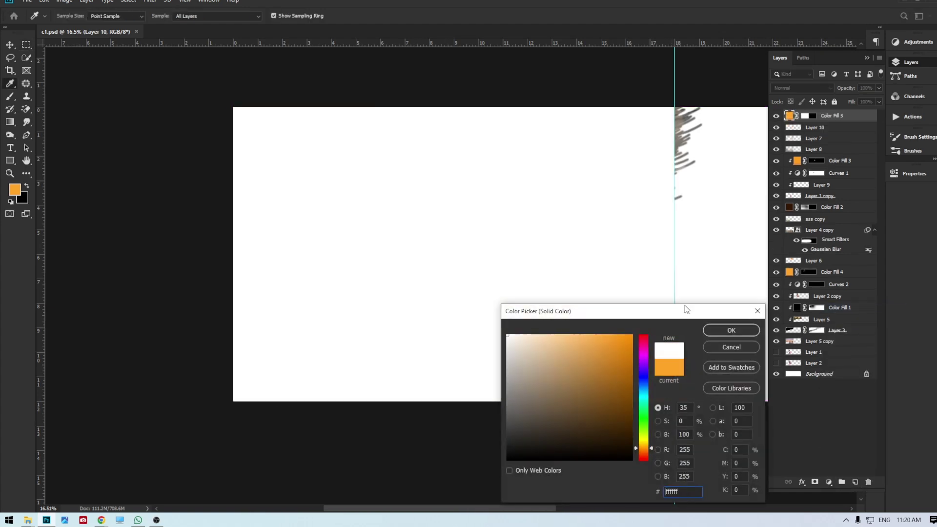
left_click(731, 331)
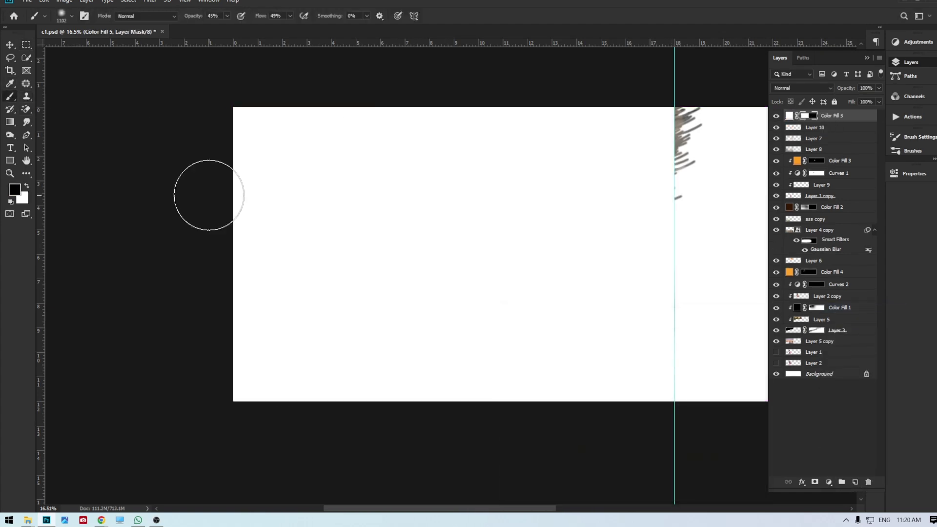
Paint long diagonal black streaks across the white fill's mask with a 1102 px spatter brush.
right_click(483, 285)
mouse_move(627, 220)
left_mouse_down()
mouse_move(585, 185)
mouse_move(310, 282)
left_mouse_up()
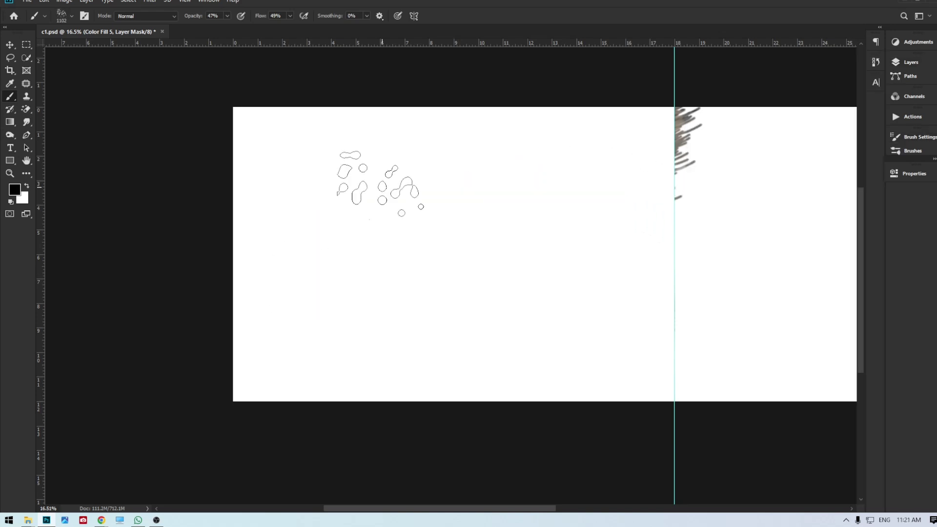
mouse_move(380, 183)
left_mouse_down()
mouse_move(690, 156)
mouse_move(407, 309)
mouse_move(167, 460)
mouse_move(102, 202)
mouse_move(427, 52)
left_mouse_up()
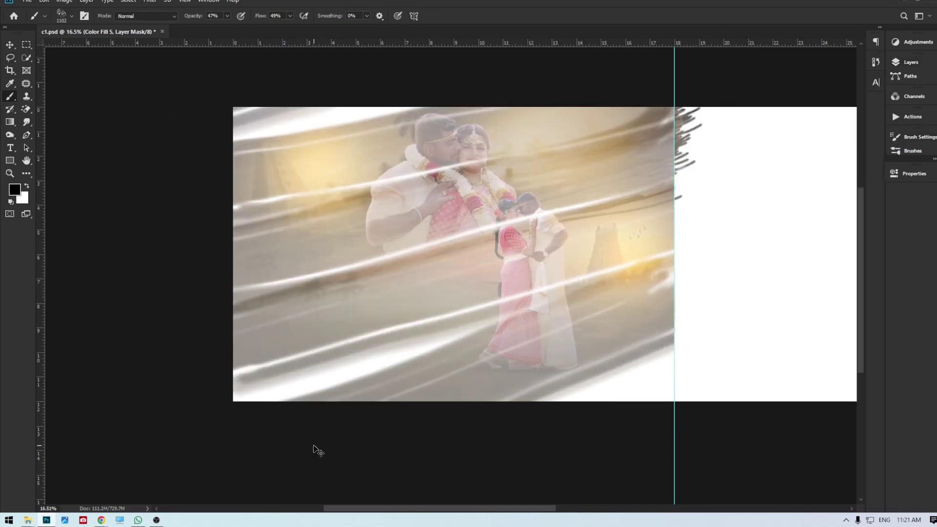
right_click(687, 397)
left_click_drag(836, 353, 630, 396)
Apply a Motion Blur with an 18° angle and 2000 px distance to the streaked fill mask.
left_click(149, 2)
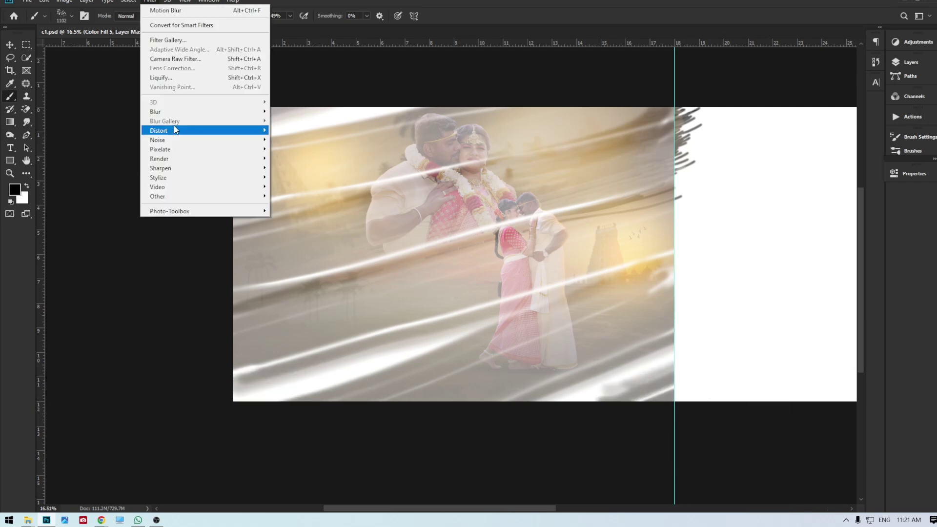
mouse_move(176, 114)
left_click(295, 168)
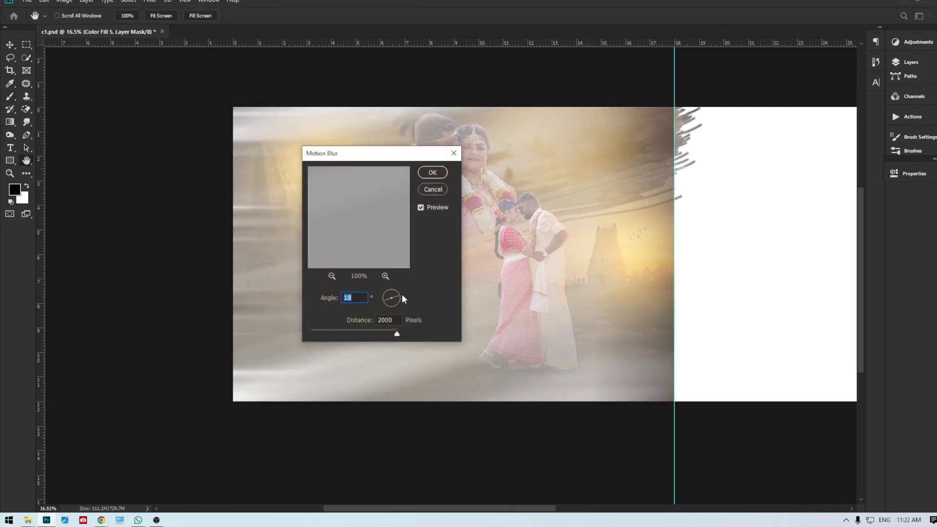
left_click(433, 172)
key("b")
Clear the streaks over the portrait couple by painting the Color Fill 5 mask with a soft black brush.
left_click(909, 62)
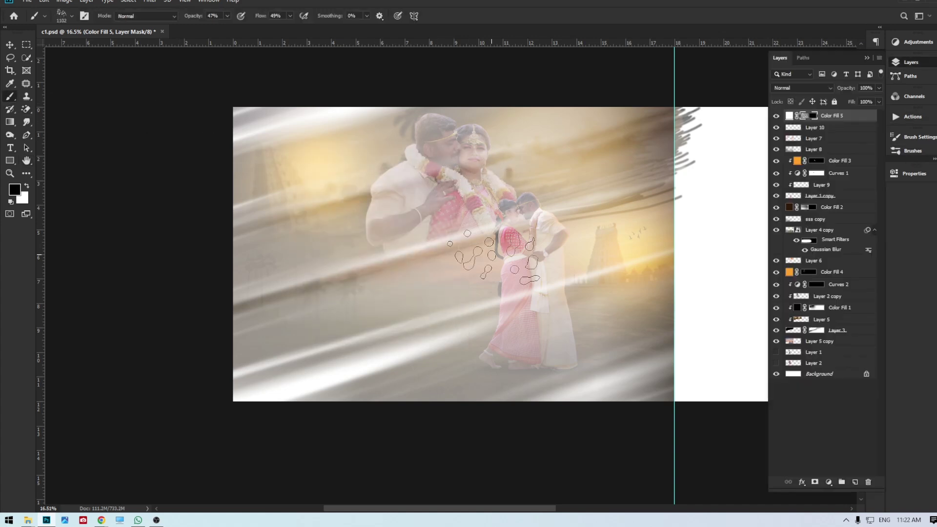
right_click(496, 254)
left_click(589, 322)
right_click(502, 208)
left_click_drag(605, 236, 620, 235)
mouse_move(437, 154)
left_mouse_down()
mouse_move(509, 238)
mouse_move(460, 152)
mouse_move(602, 257)
mouse_move(450, 238)
mouse_move(435, 256)
mouse_move(696, 293)
mouse_move(593, 157)
left_mouse_up()
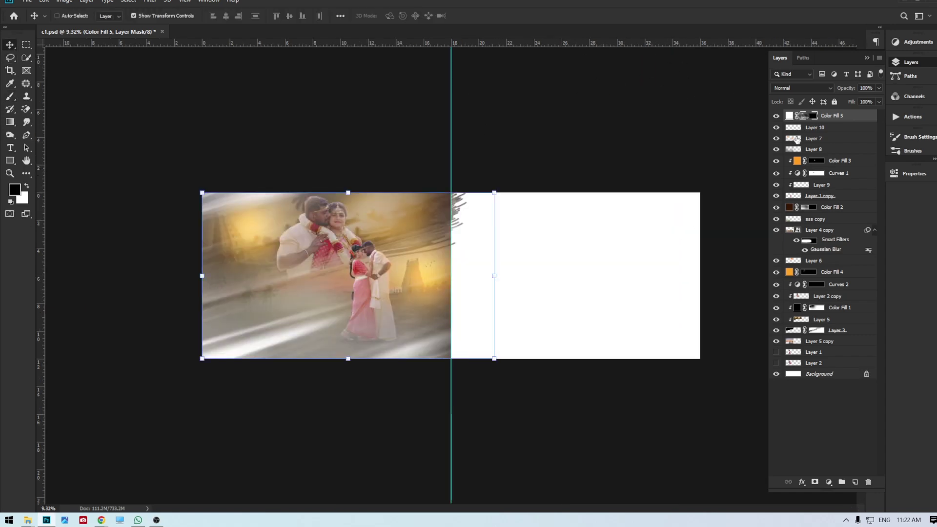
Recolour Color Fill 5 to a dark saturated brown based on a tone sampled from the scene.
double_click(789, 115)
left_click(434, 297)
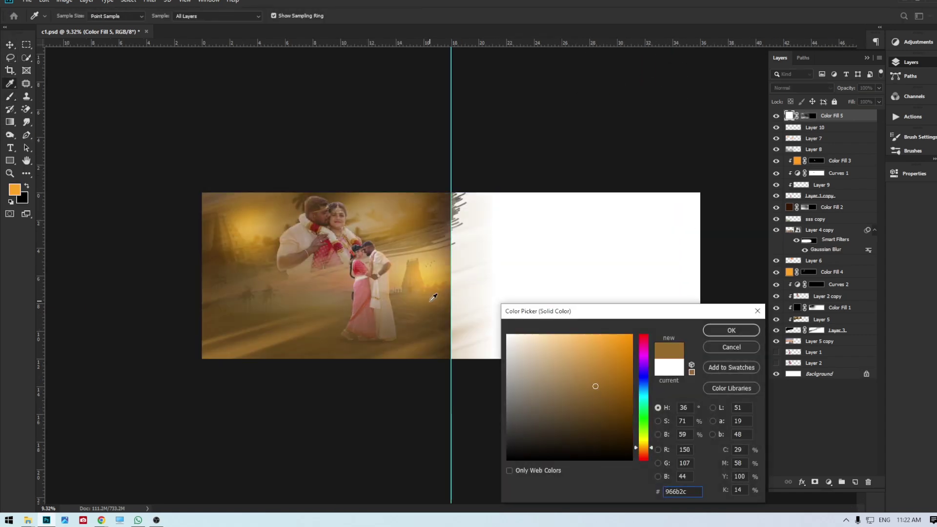
left_click(631, 432)
left_click(631, 417)
left_click(731, 330)
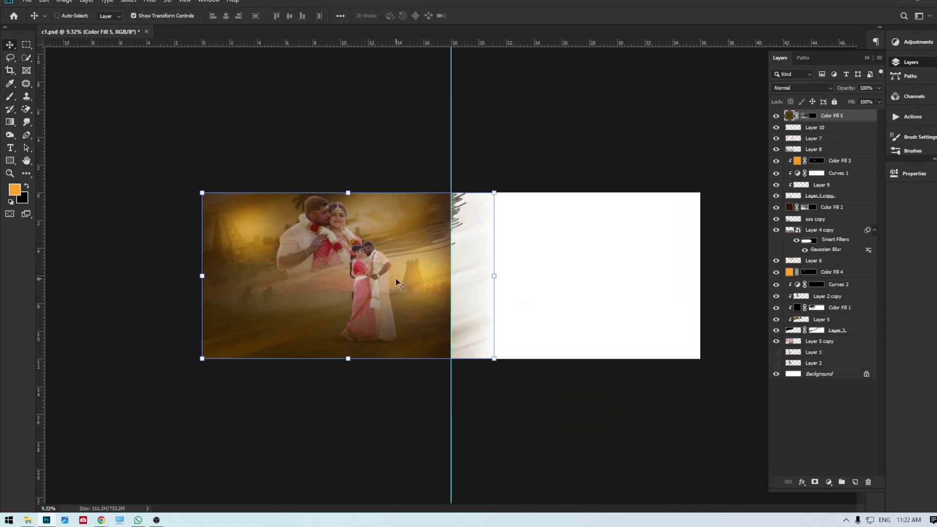
Select the portrait couple's Layer 2 copy and try loading its outline as a selection for a new adjustment.
scroll(356, 266, "up", 10)
scroll(669, 226, "down", 2)
scroll(279, 184, "up", 5)
scroll(592, 192, "down", 4)
right_click(500, 201)
left_click(552, 205)
left_click(791, 195, "ctrl")
left_click(831, 296)
right_click(830, 297)
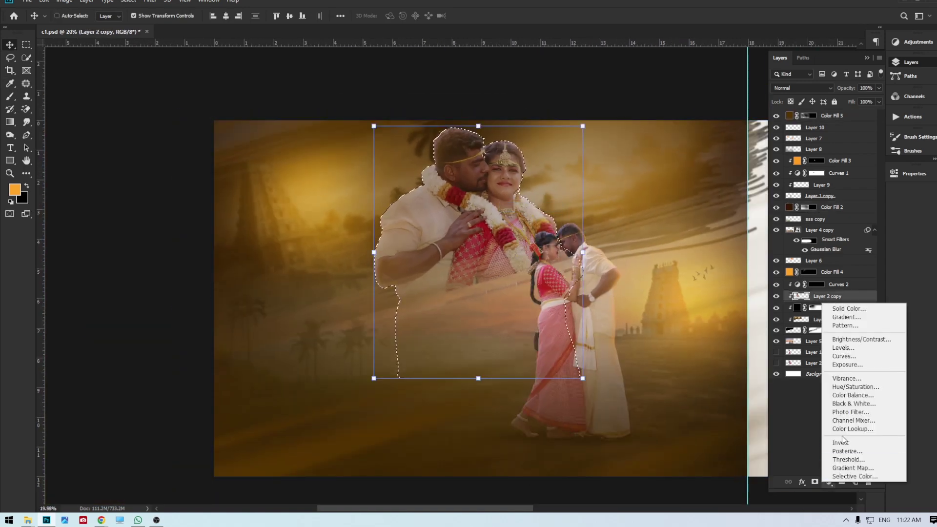
left_click(715, 374)
Add an orange Solid Color fill clipped to Layer 2 copy and open its blending mode choices.
left_click(828, 481)
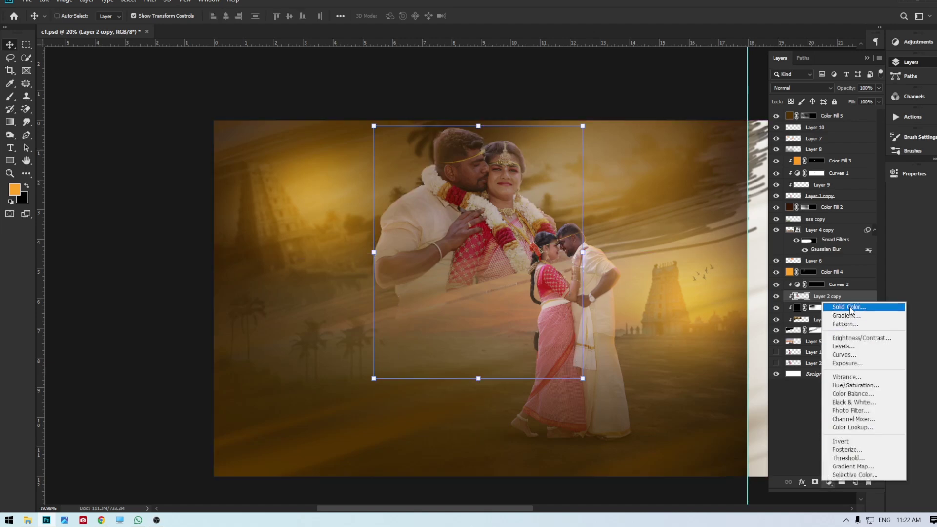
left_click(835, 305)
left_click(725, 333)
left_click(798, 302, "alt")
left_click(799, 302, "alt")
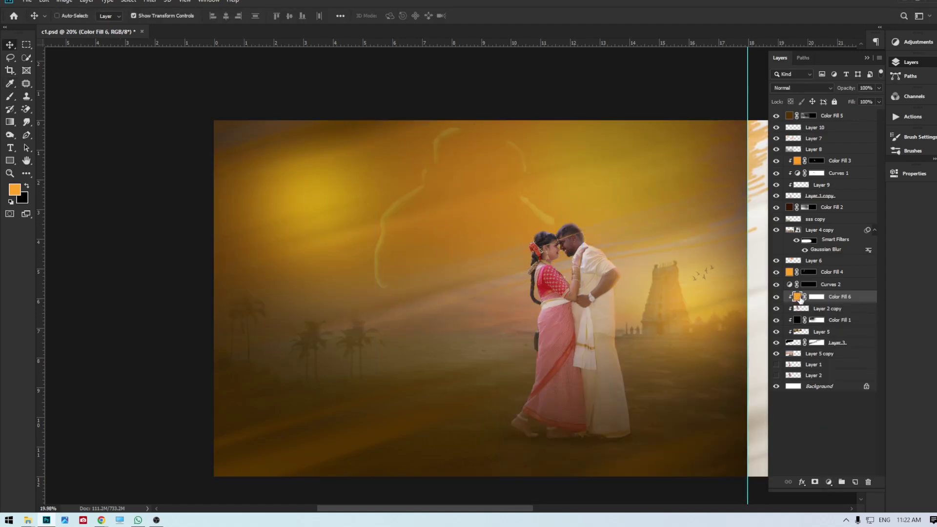
left_click(805, 88)
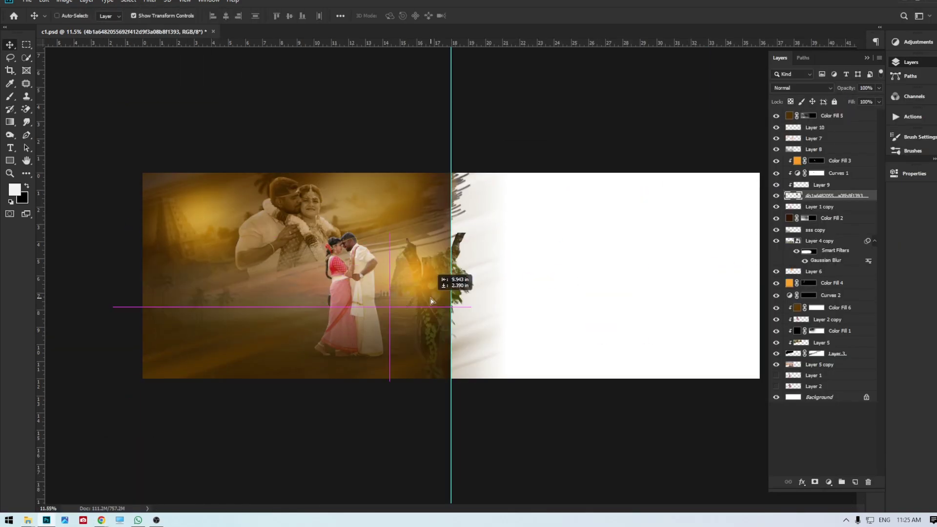
Enlarge the vine-covered tree to 163.71%, place it along the guide at the page edge, and open Levels.
left_click_drag(450, 278, 527, 203)
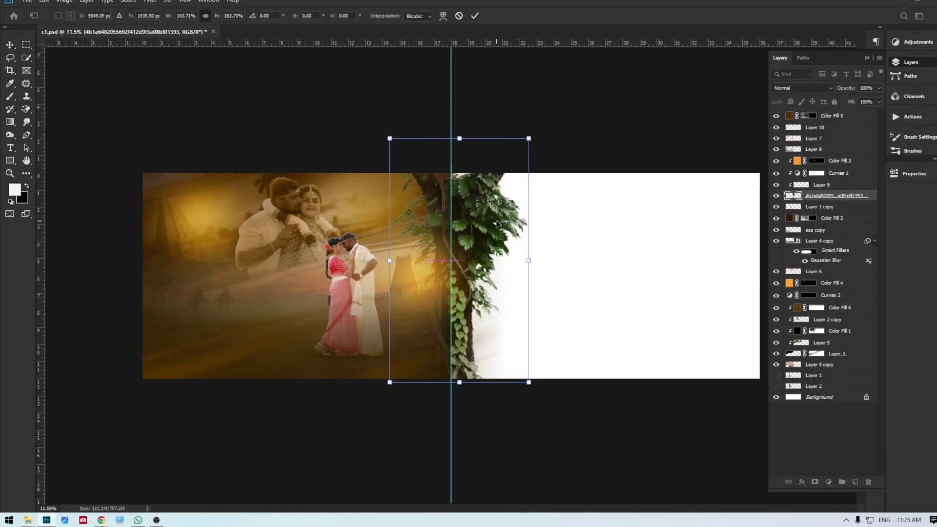
scroll(314, 243, "up", 3)
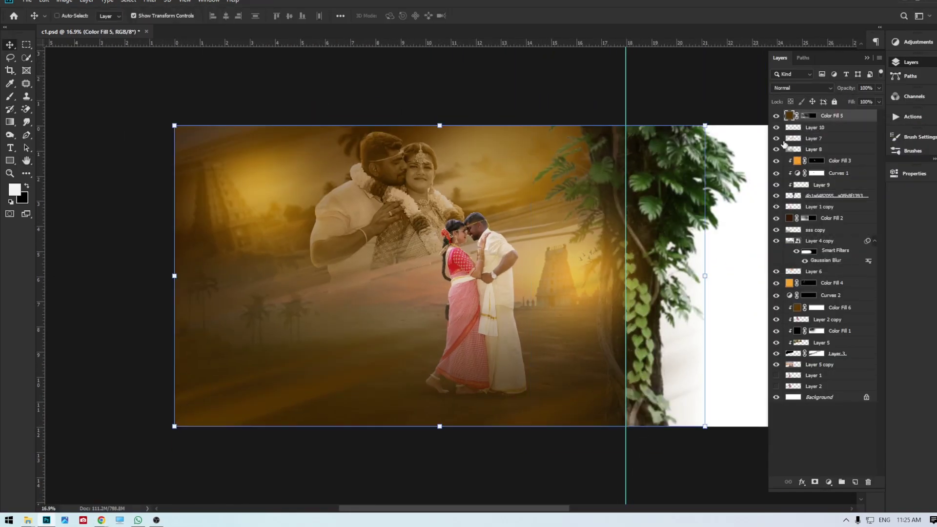
left_click_drag(471, 134, 549, 207)
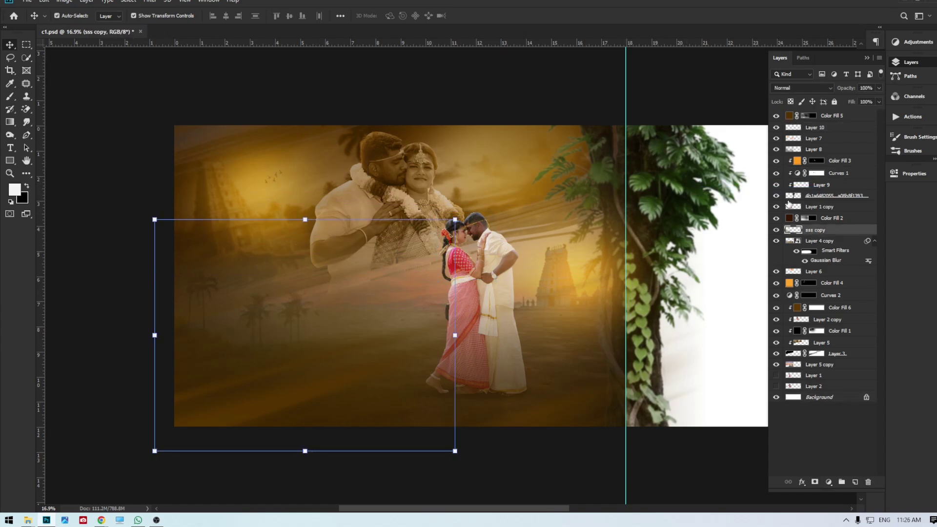
key("ctrl+l")
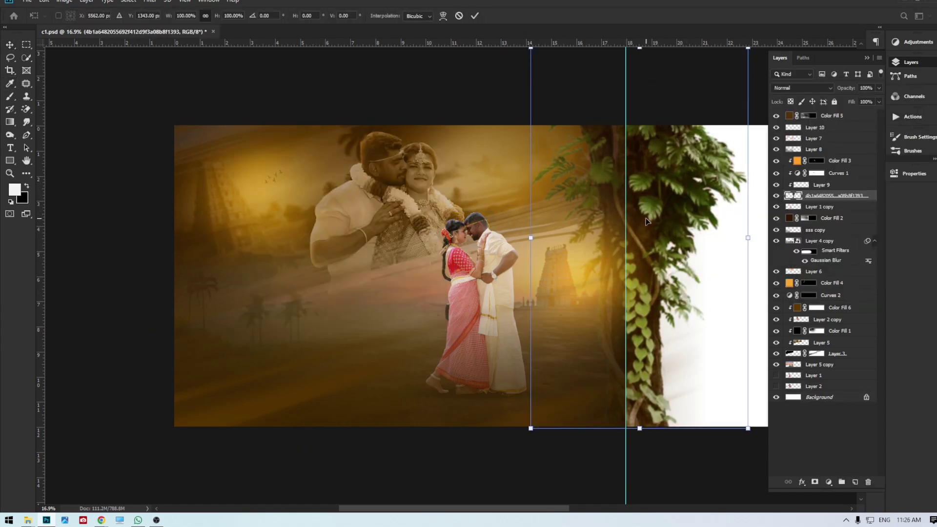
Bring in the flowing red cloth image from File Explorer, enlarge it, and position it over the page's lower left corner.
left_click(27, 520)
left_click_drag(680, 329, 385, 214)
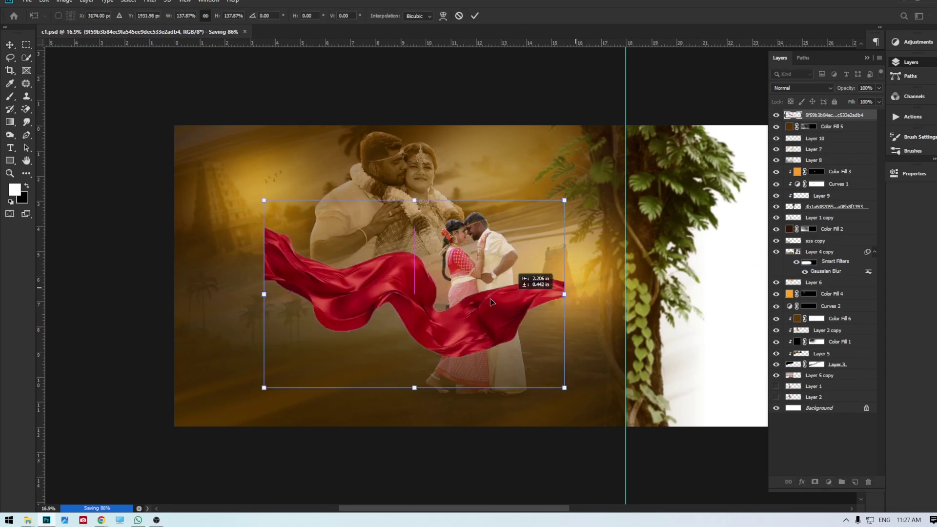
left_click_drag(525, 290, 639, 406)
left_click_drag(588, 393, 761, 293)
left_click_drag(761, 292, 763, 325)
left_click_drag(736, 325, 360, 458)
left_click_drag(586, 346, 385, 319)
left_click_drag(316, 359, 370, 415)
key("Return")
Move the red cloth layer below Color Fill 2, nudge it into place, and apply a Motion Blur.
left_click_drag(829, 115, 829, 234)
left_click_drag(243, 306, 260, 317)
left_click(150, 1)
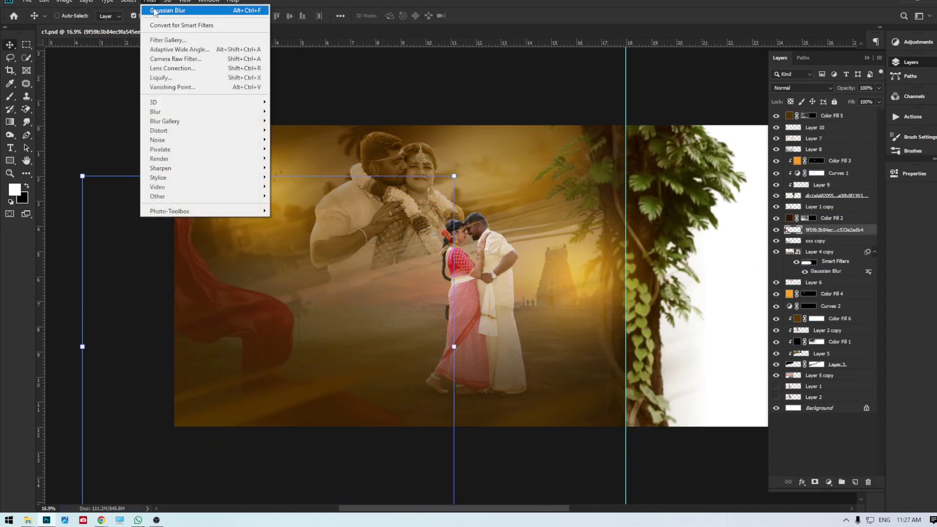
left_click(293, 171)
left_click(429, 174)
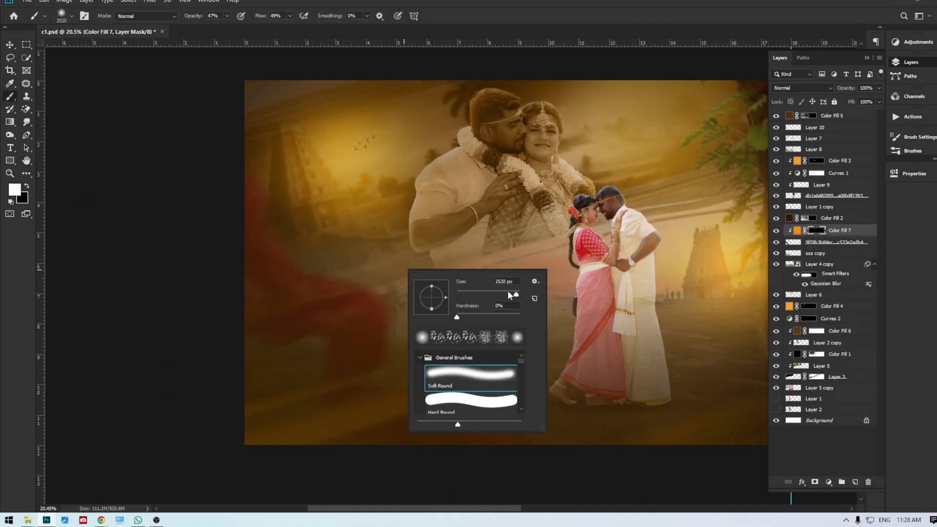
Change the clipped orange fill's blending mode, merge it with the red cloth layer, and nudge the merged cloth.
key("Escape")
left_click(814, 88)
left_click(793, 169)
key("v")
left_click(804, 242, "shift")
key("ctrl+e")
mouse_move(356, 310)
left_mouse_down()
mouse_move(375, 293)
mouse_move(354, 307)
left_mouse_up()
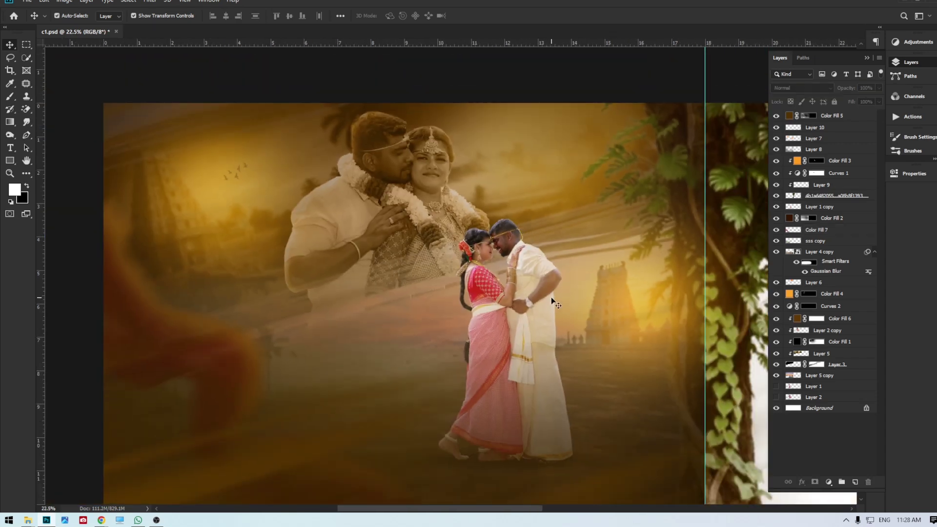
Clip a darkening Curves adjustment to the standing couple's Layer 1 copy and invert its mask to black.
left_click(799, 207)
left_click(828, 481)
left_click(839, 351)
left_click_drag(830, 264, 830, 284)
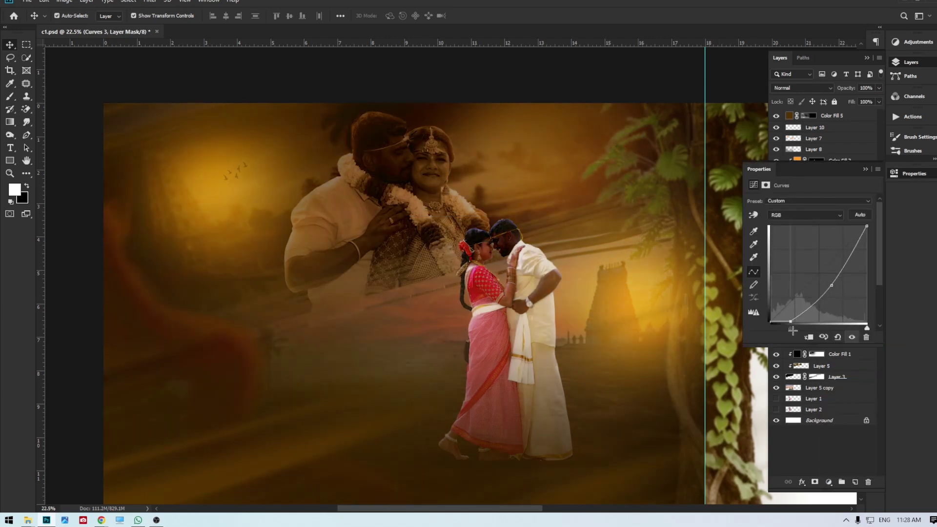
left_click(865, 169)
left_click(808, 213, "alt")
key("ctrl+i")
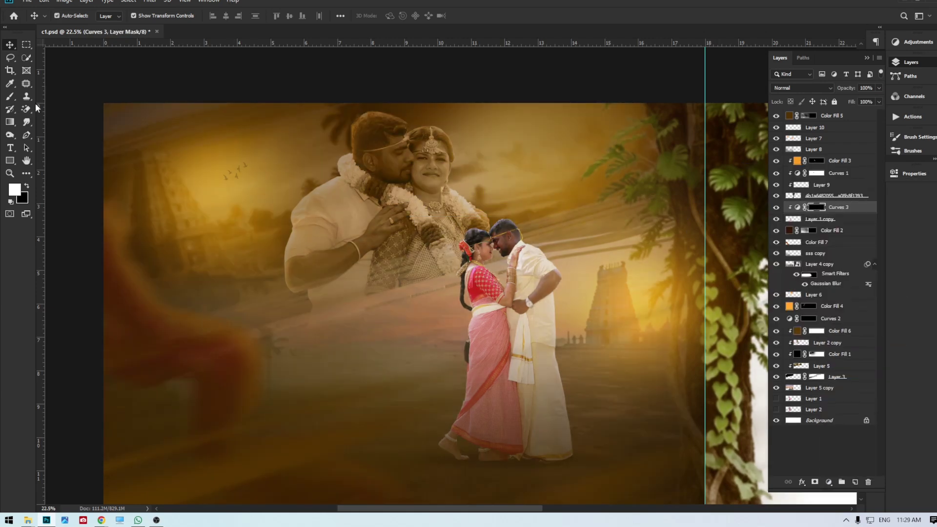
Paint shading onto the standing couple's lower clothing through the Curves 3 mask with a soft white brush.
left_click(10, 97)
right_click(534, 349)
left_click(583, 380)
mouse_move(483, 419)
left_mouse_down()
mouse_move(561, 408)
mouse_move(436, 415)
left_mouse_up()
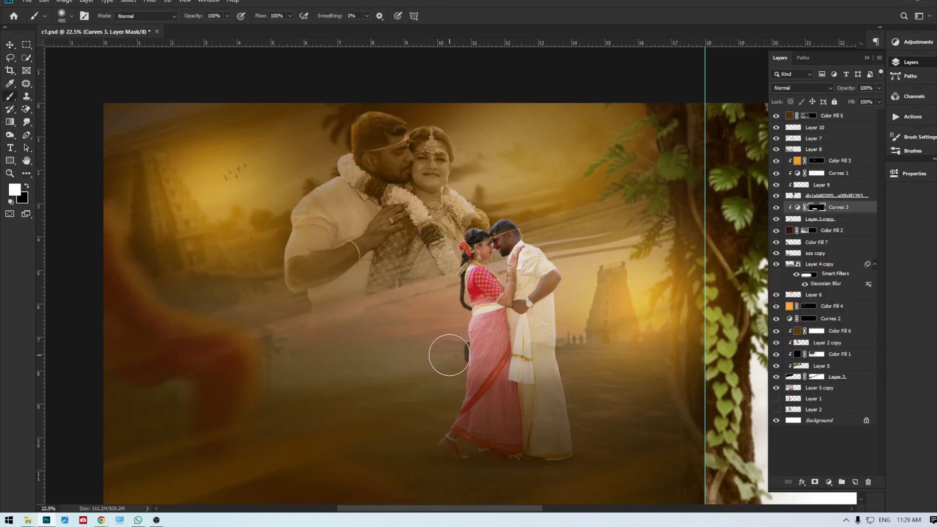
left_click_drag(464, 333, 563, 388)
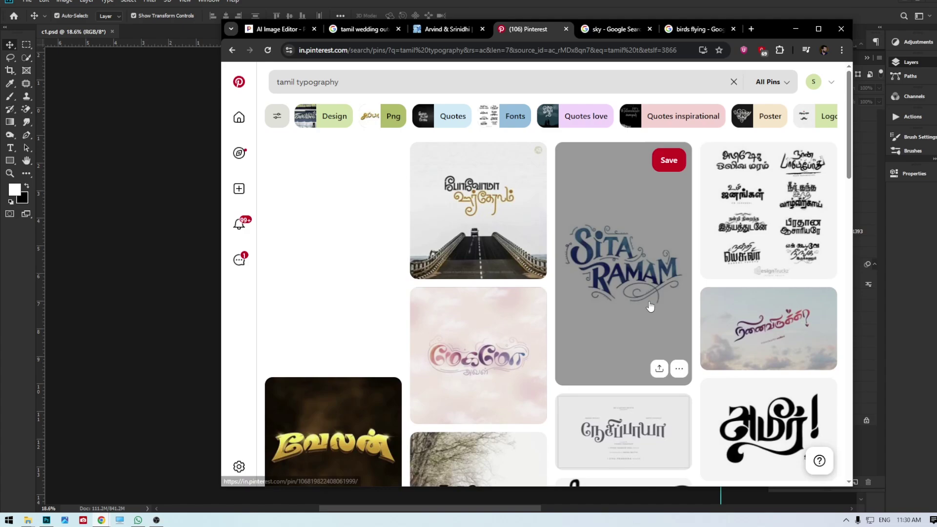
Open the two-line Tamil lettering pin with the bridge on Pinterest and bring its lettering into the Photoshop page as Layer 12.
left_click(478, 210)
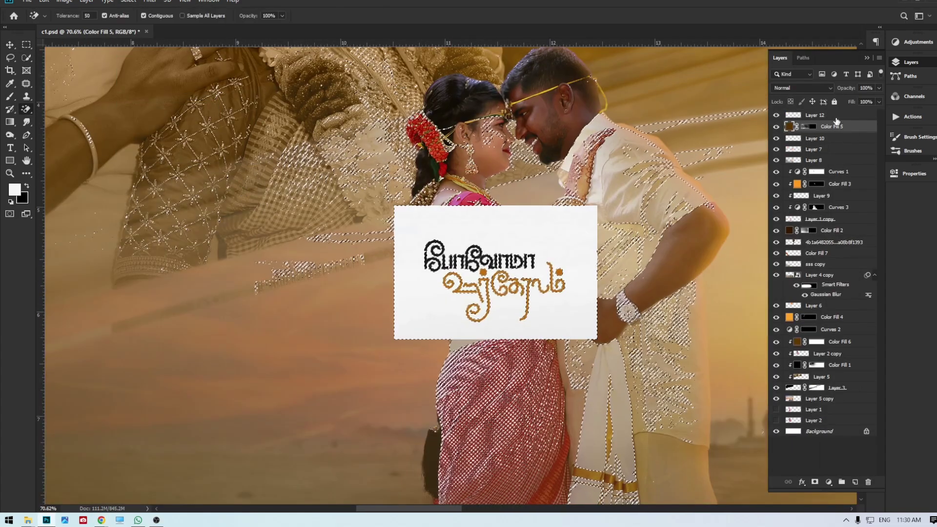
right_click(827, 129)
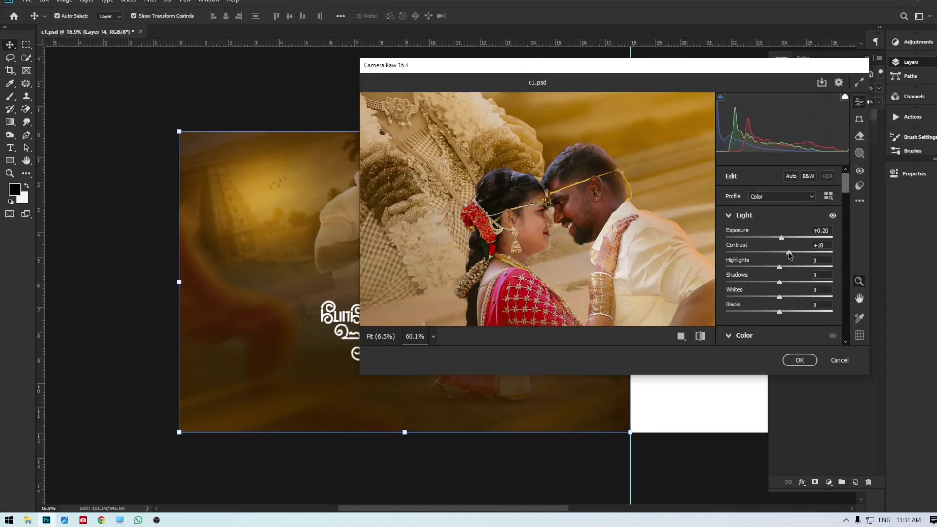
Lower Highlights, raise Whites, and boost the colour sliders for Layer 14 in Camera Raw.
left_click_drag(779, 267, 773, 267)
left_click_drag(779, 296, 787, 296)
left_click_drag(537, 243, 453, 242)
scroll(781, 273, "down", 3)
left_click_drag(779, 314, 785, 292)
left_click_drag(780, 307, 785, 307)
scroll(785, 305, "down", 4)
scroll(777, 233, "down", 5)
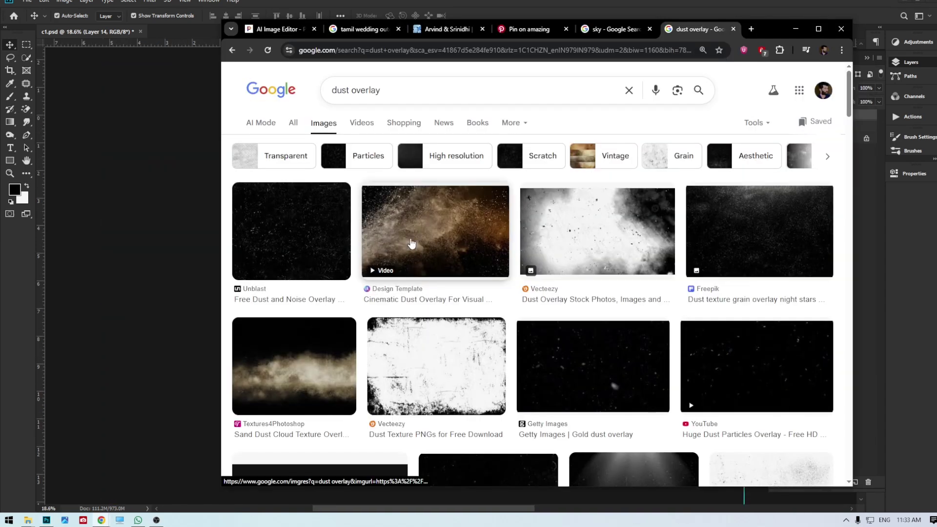
Look through the "dust overlay" image results in Chrome and copy the Unblast Free Dust and Noise Overlay picture.
left_click(777, 242)
scroll(712, 278, "down", 3)
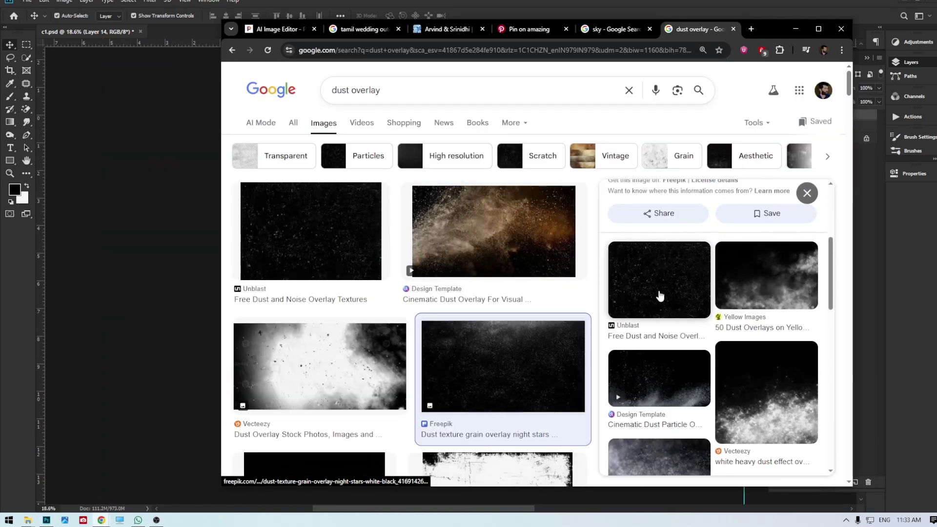
left_click(660, 294)
right_click(718, 254)
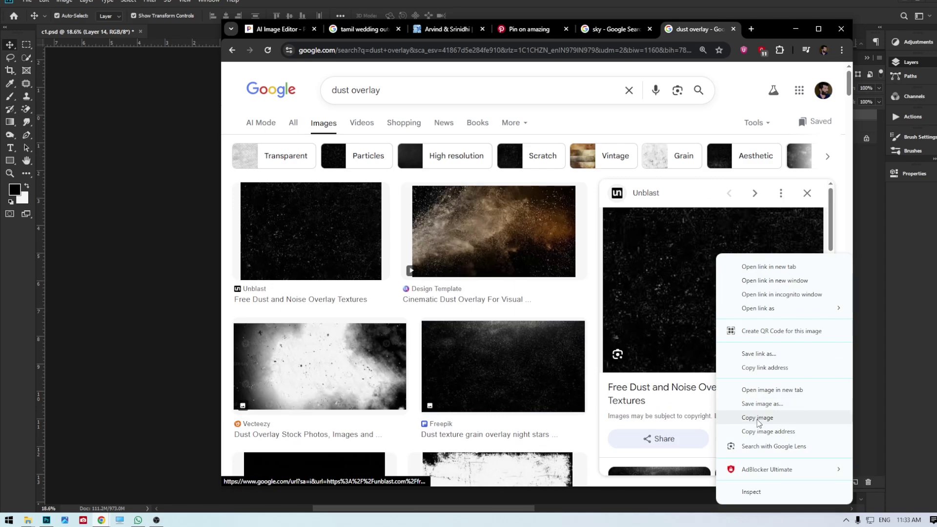
left_click(757, 417)
Return to Photoshop, paste the dust texture above Layer 14, and enlarge it to cover the whole page.
left_click(147, 310)
key("ctrl+v")
key("ctrl+t")
left_click_drag(551, 287, 556, 451)
left_click_drag(569, 442, 645, 444)
left_click_drag(512, 272, 178, 153)
key("Return")
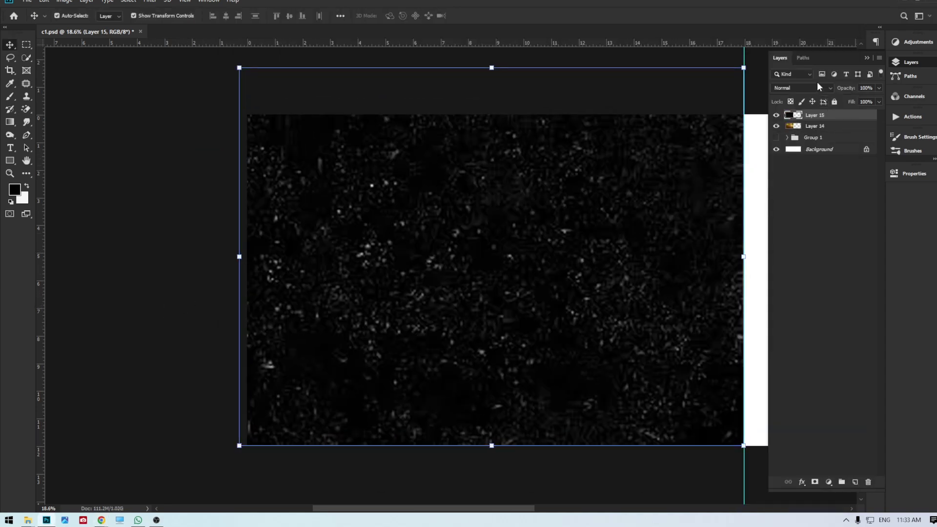
Set the dust texture on Layer 15 to Screen blending and soften it with a Gaussian Blur.
left_click(800, 87)
left_click(788, 172)
left_click(150, 1)
left_click(296, 149)
left_click_drag(813, 279, 815, 279)
left_click(901, 145)
Add a mask to the dust overlay on Layer 15, invert it to black, and switch to the soft white brush.
left_click(814, 483)
key("ctrl+i")
key("b")
scroll(447, 272, "down", 2)
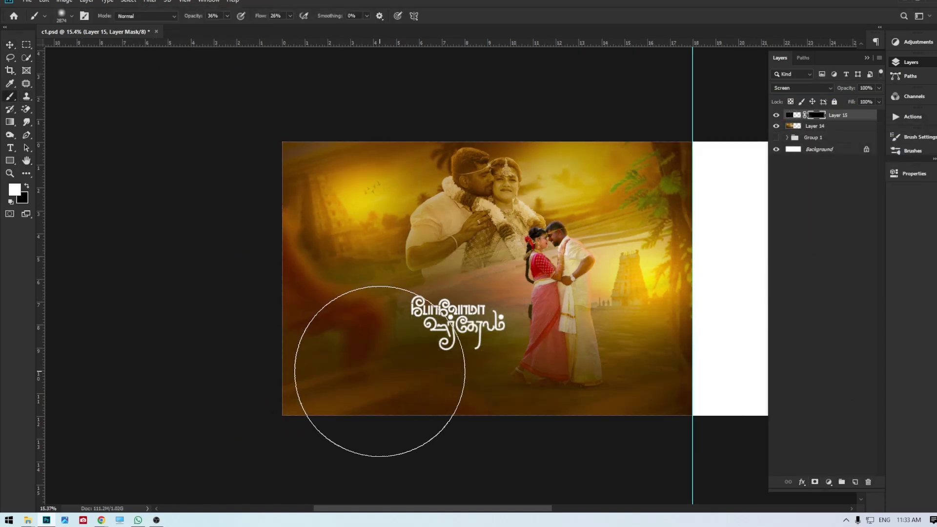